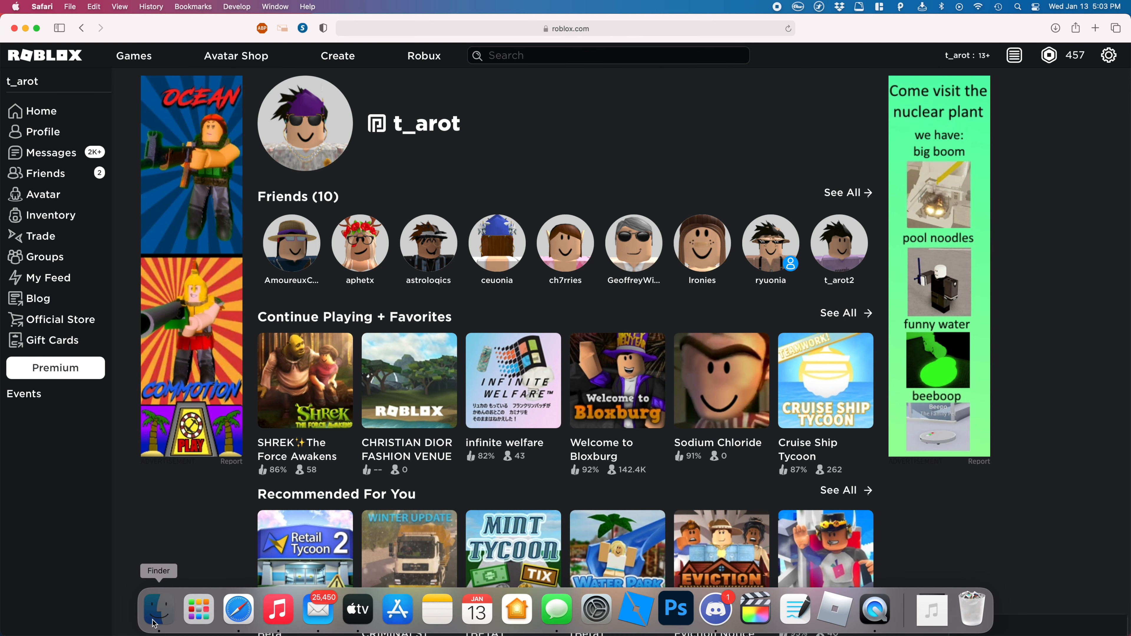
# In Finder, open the Blank folder inside the 3 - templates folder of DESIGN FILES.
pyautogui.click(159, 611)
pyautogui.click(496, 434)
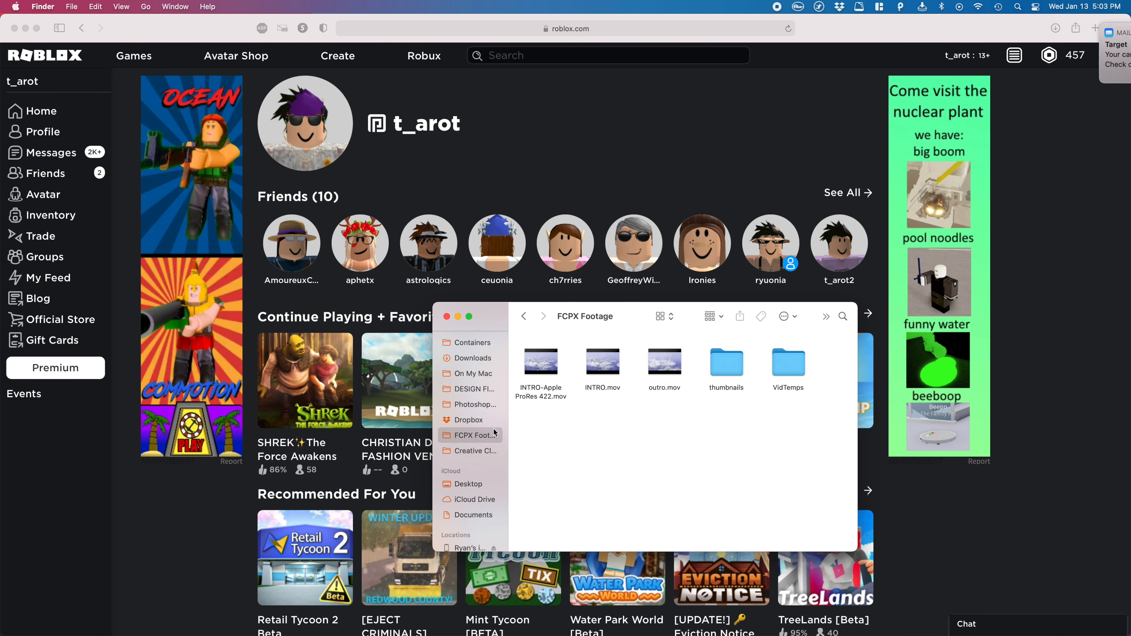
pyautogui.click(489, 388)
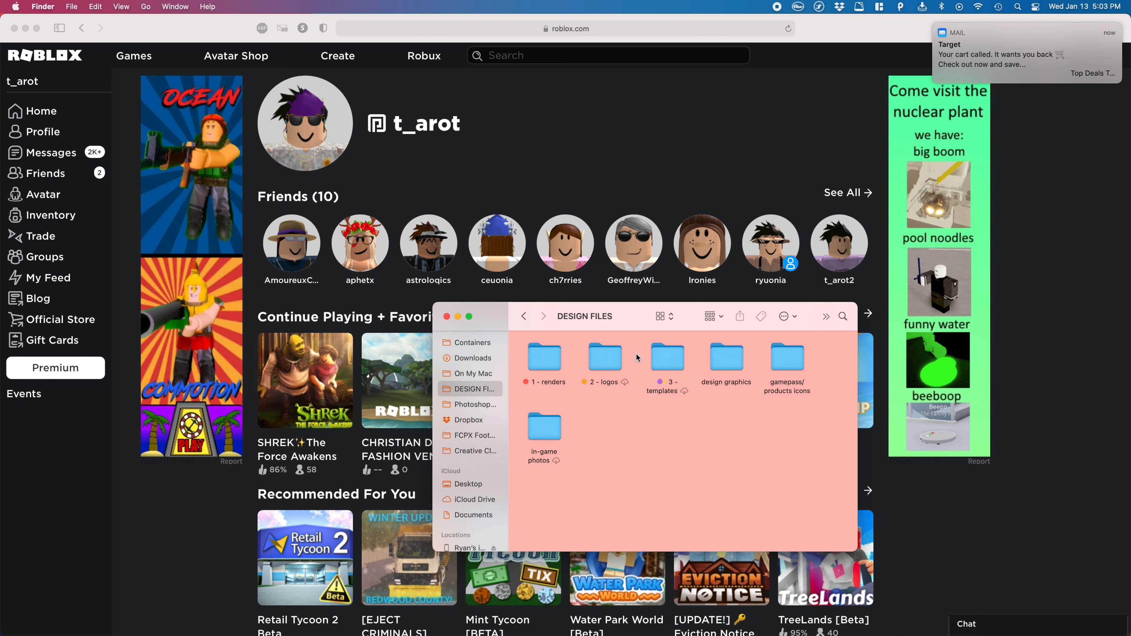
pyautogui.doubleClick(664, 358)
pyautogui.doubleClick(546, 357)
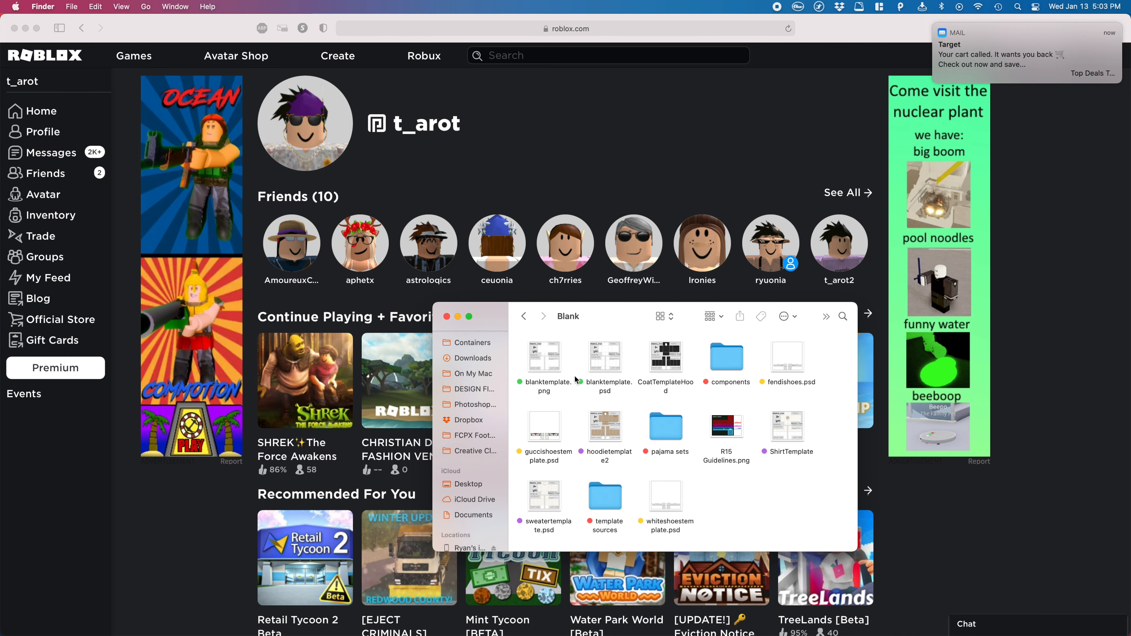
# Preview the sweatertemplate.psd, hoodietemplate2, CoatTemplateHood and ShirtTemplate files in turn.
pyautogui.click(563, 482)
pyautogui.press('space')
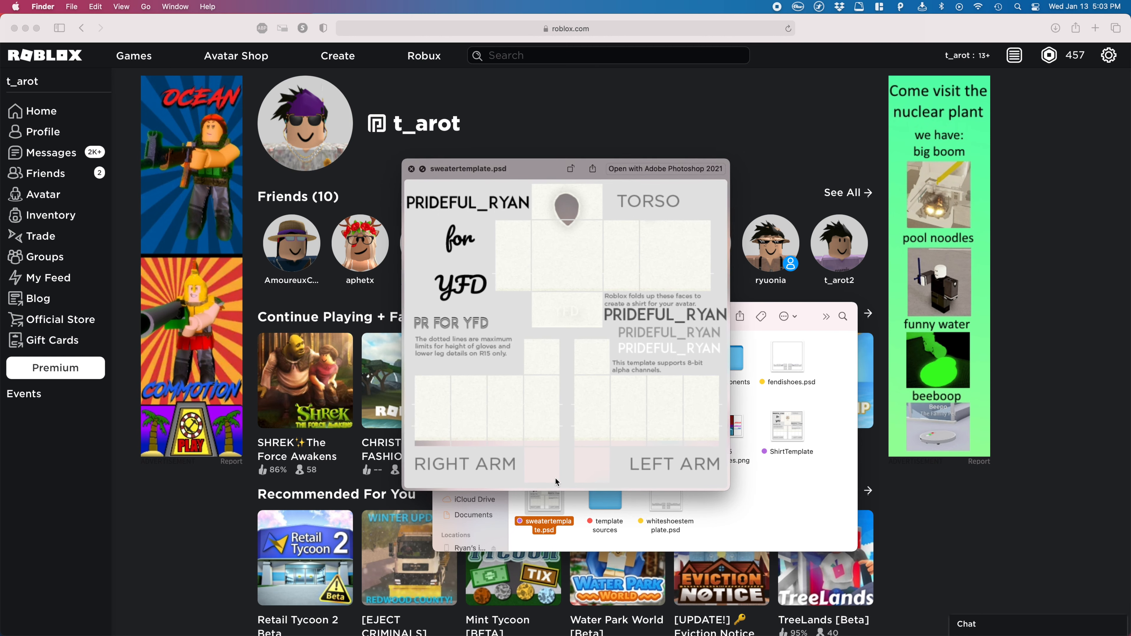
pyautogui.press('space')
pyautogui.click(588, 447)
pyautogui.press('space')
pyautogui.press('space')
pyautogui.click(668, 356)
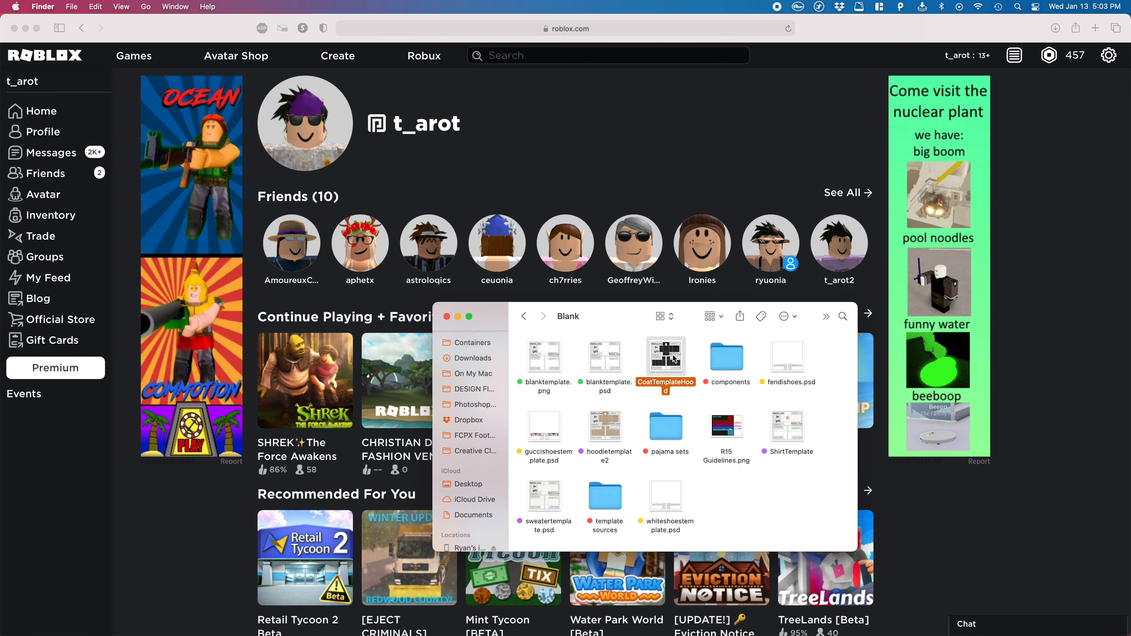
pyautogui.press('space')
pyautogui.press('space')
pyautogui.click(788, 423)
pyautogui.press('space')
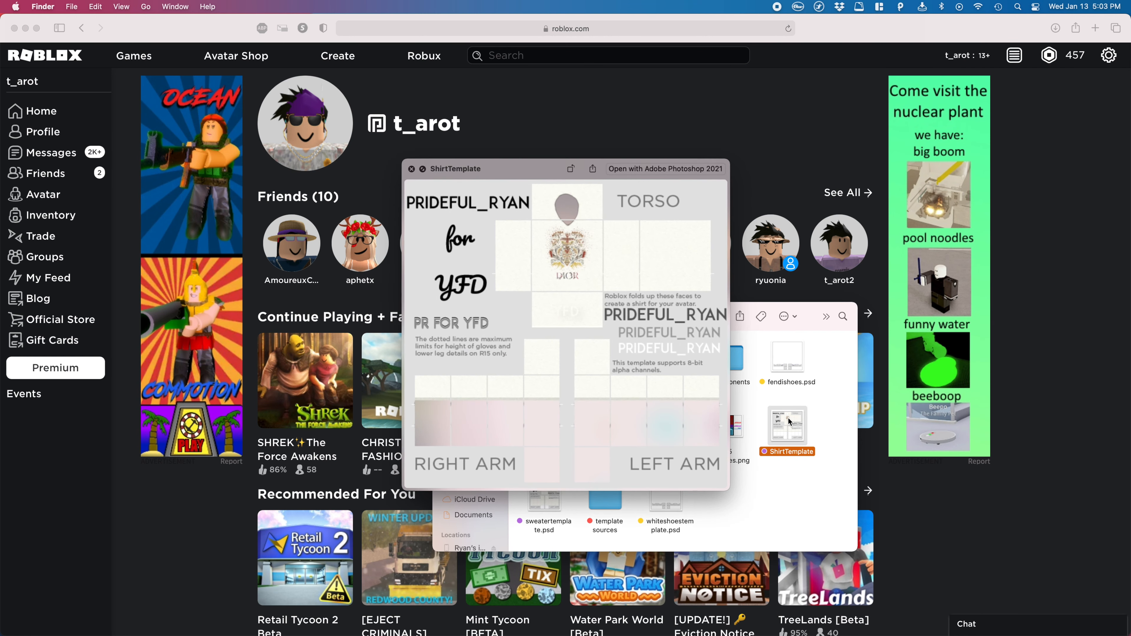
pyautogui.press('space')
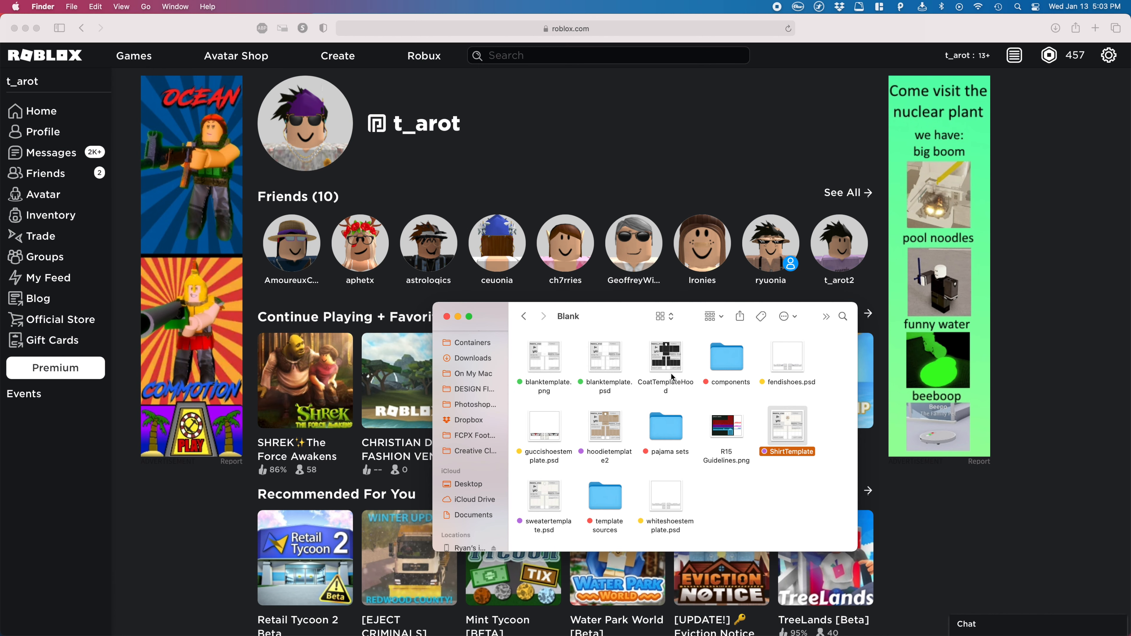
# Open sweatertemplate.psd in Photoshop.
pyautogui.click(543, 514)
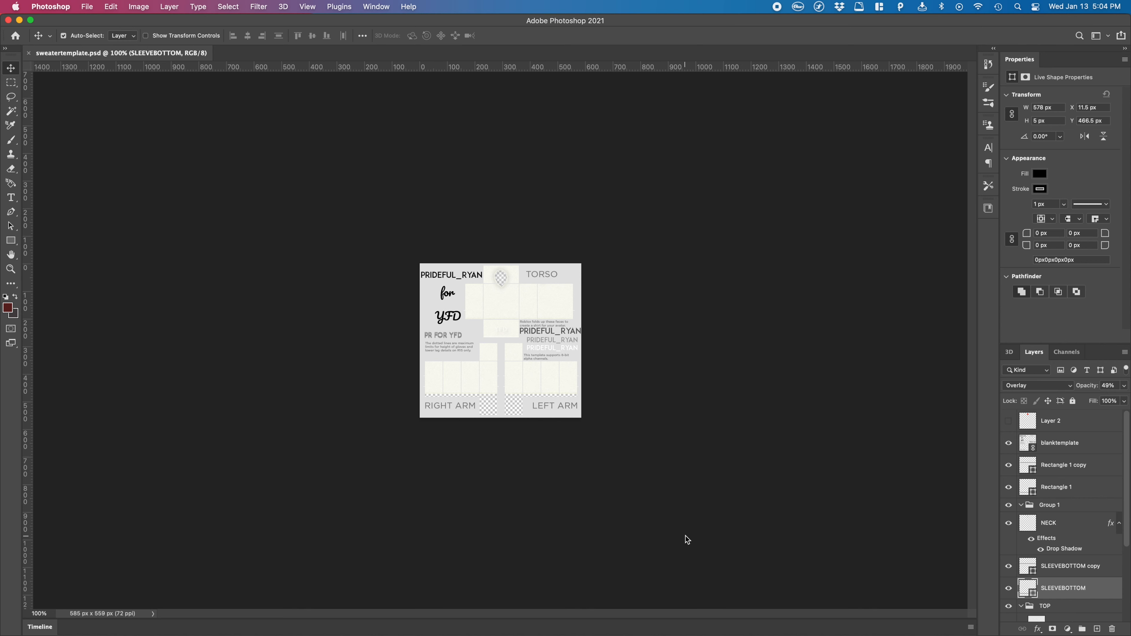
pyautogui.scroll(5, 539, 306)
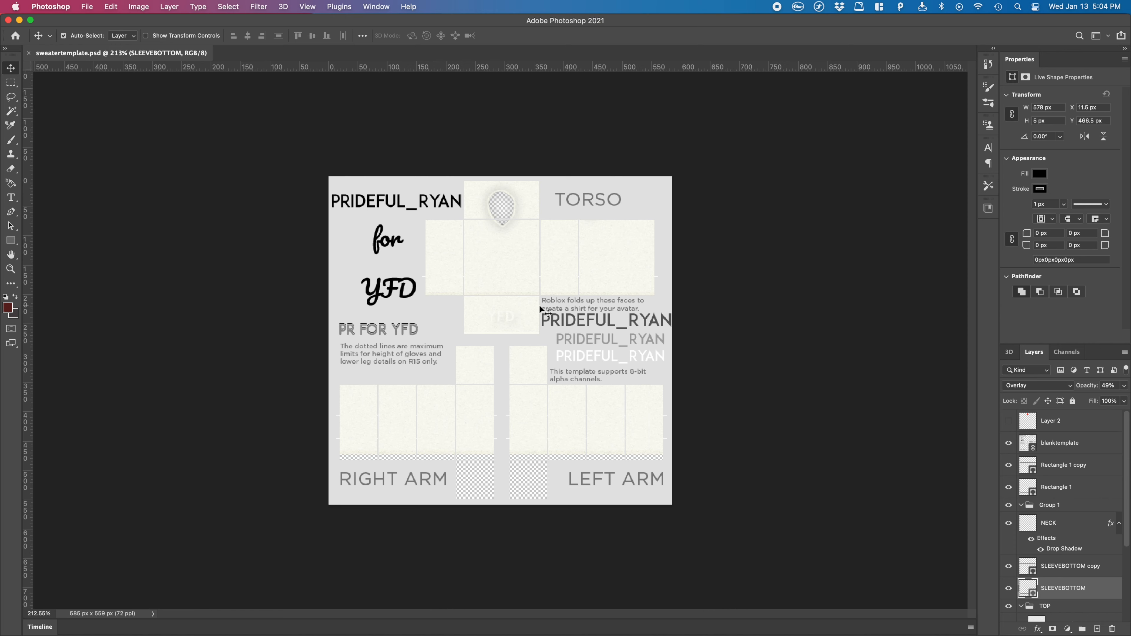
pyautogui.click(90, 5)
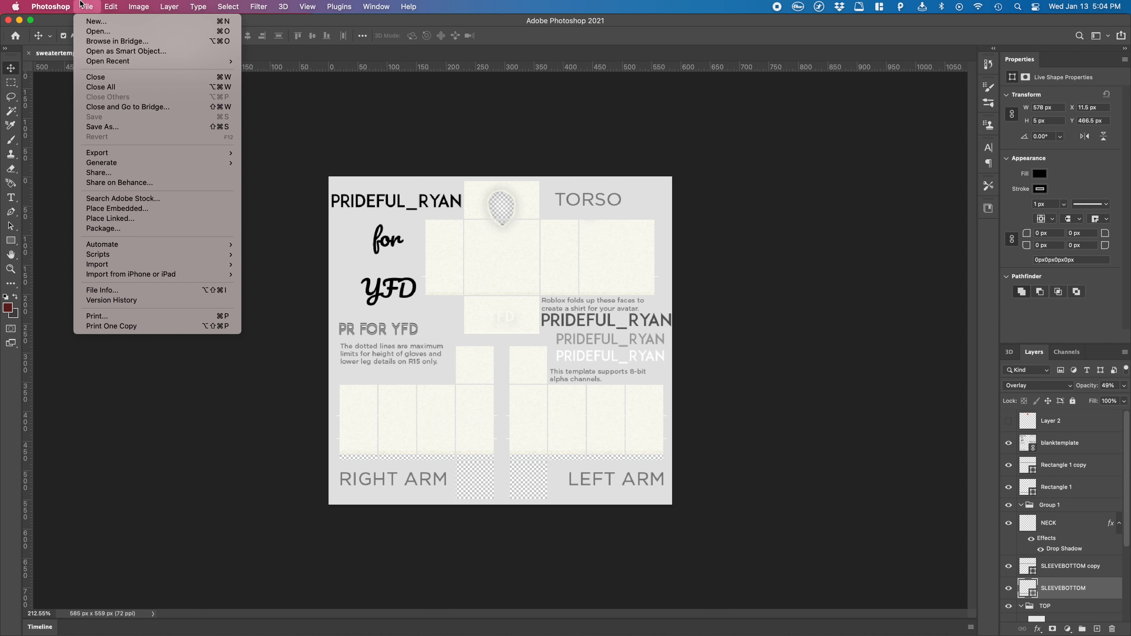
pyautogui.click(94, 22)
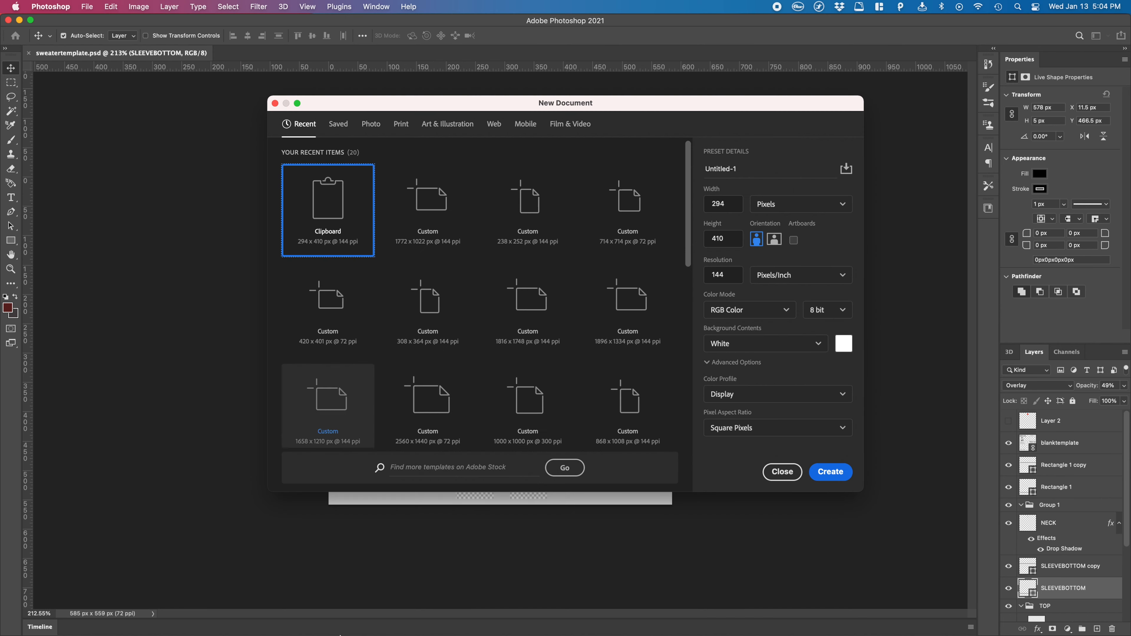
pyautogui.press('Escape')
# Open blanktemplate.png from Finder's Blank folder in Photoshop as a separate document.
pyautogui.click(156, 614)
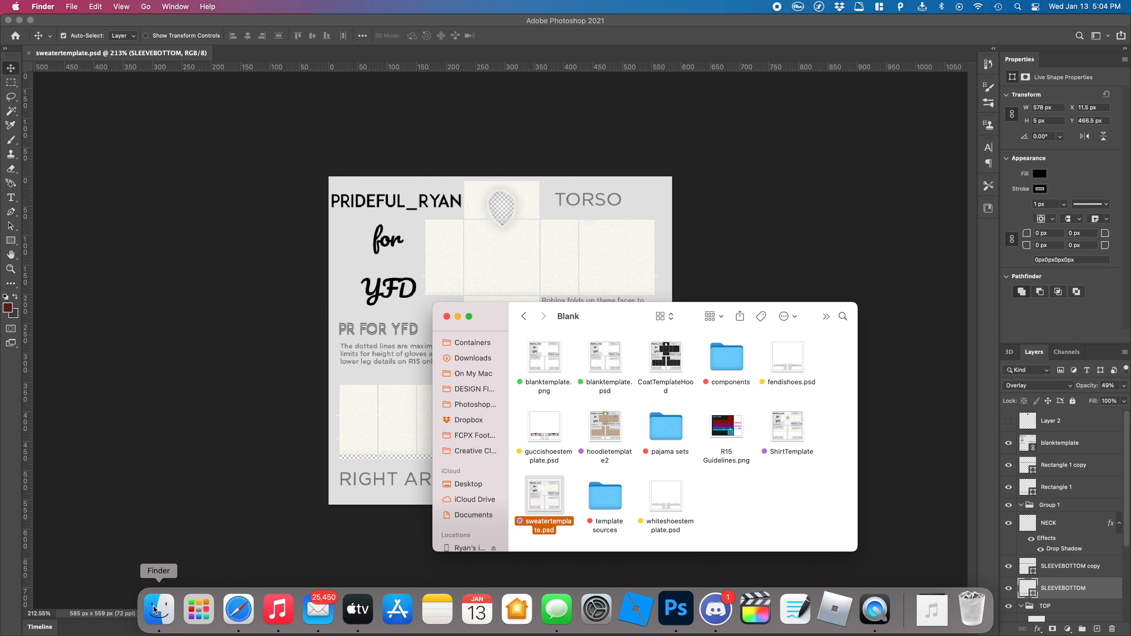
pyautogui.moveTo(547, 366); pyautogui.dragTo(509, 54)
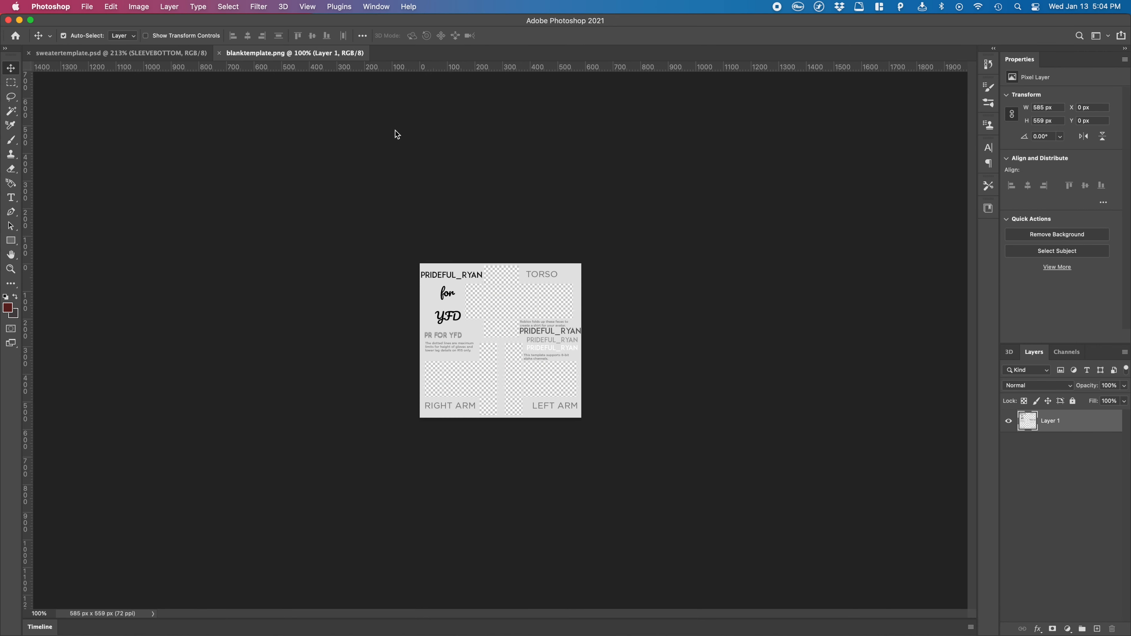
pyautogui.press('super+0')
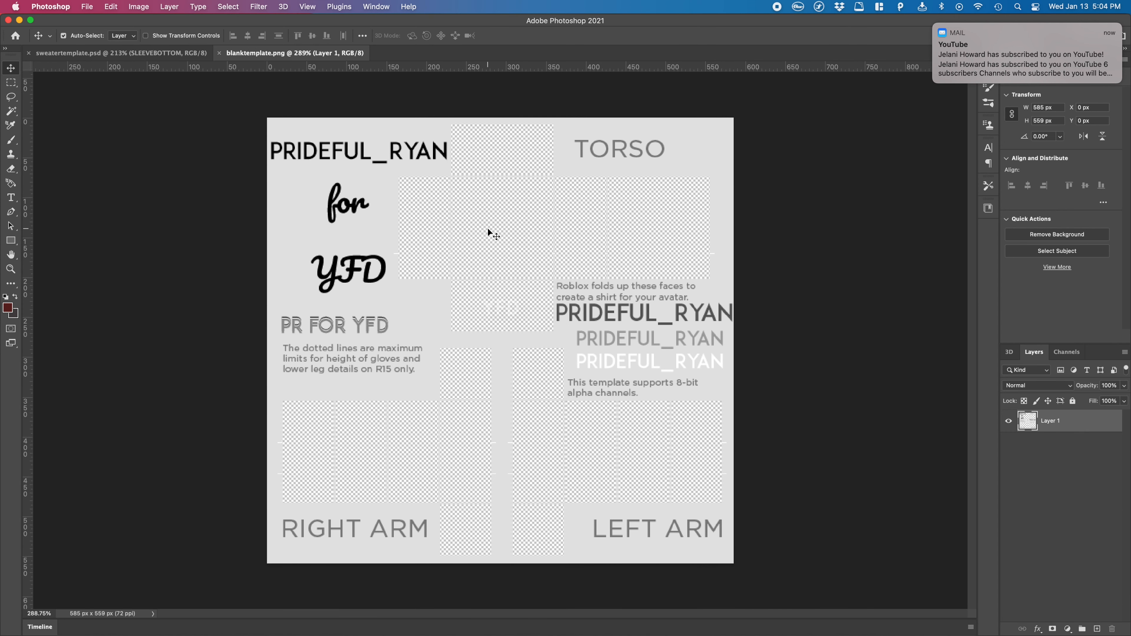
# Draw a light gray rectangle about 627 × 492 px behind the torso and arm panels and place its layer below Layer 1.
pyautogui.click(11, 241)
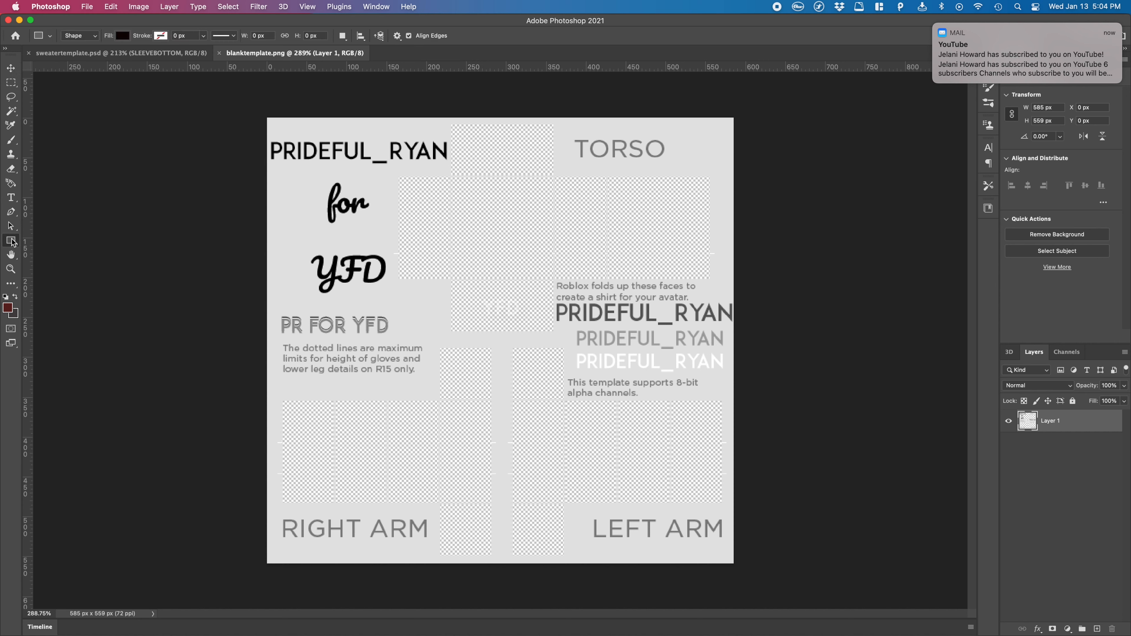
pyautogui.click(121, 36)
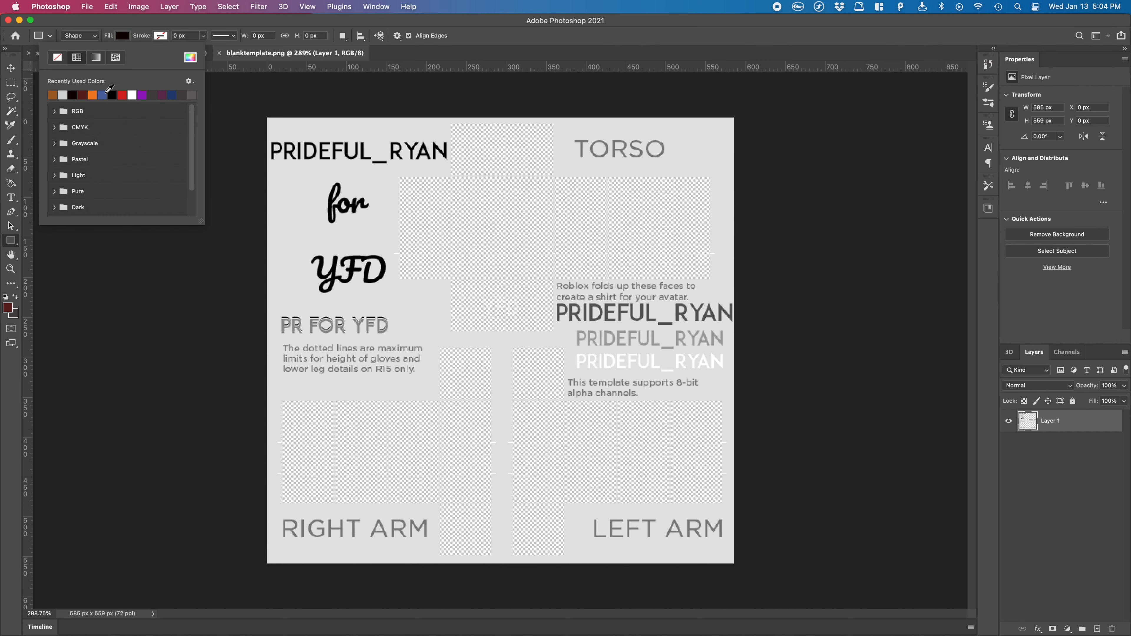
pyautogui.click(62, 94)
pyautogui.moveTo(238, 103); pyautogui.dragTo(738, 496)
pyautogui.moveTo(1068, 432); pyautogui.dragTo(1069, 452)
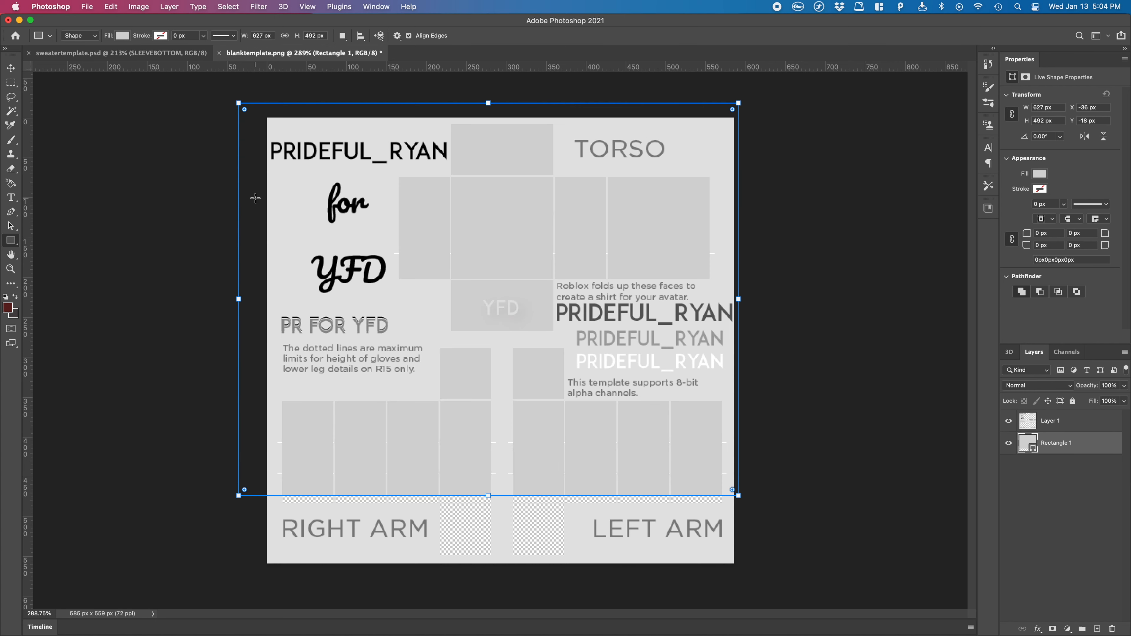
# Try filling the gray rectangle with the green grass pattern at a reduced scale, and undo the pattern fill.
pyautogui.click(121, 37)
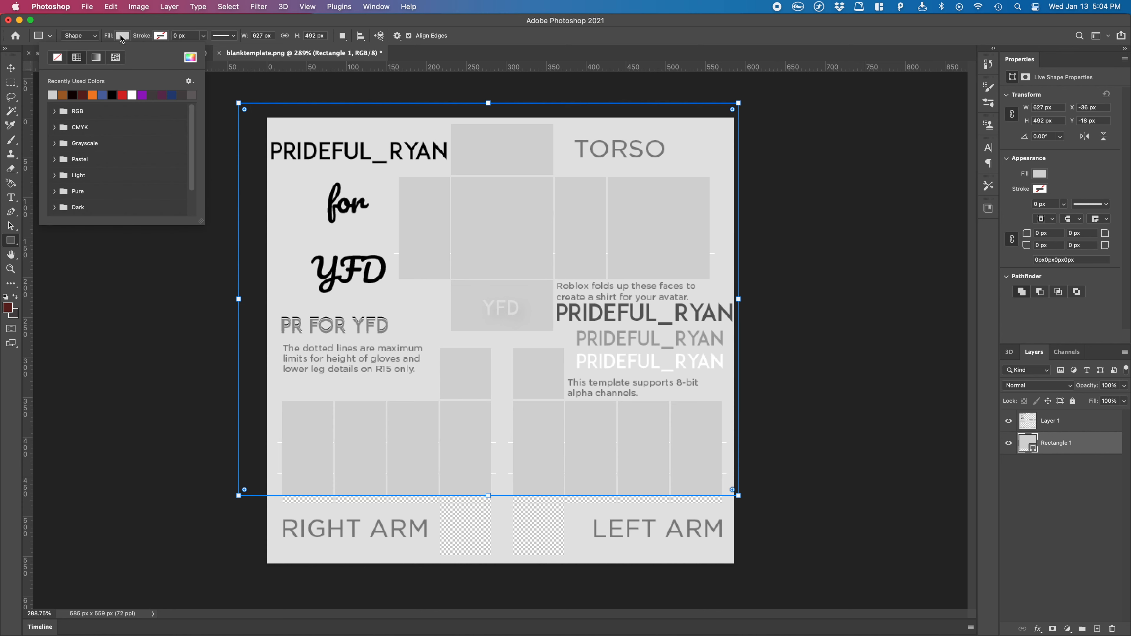
pyautogui.click(115, 57)
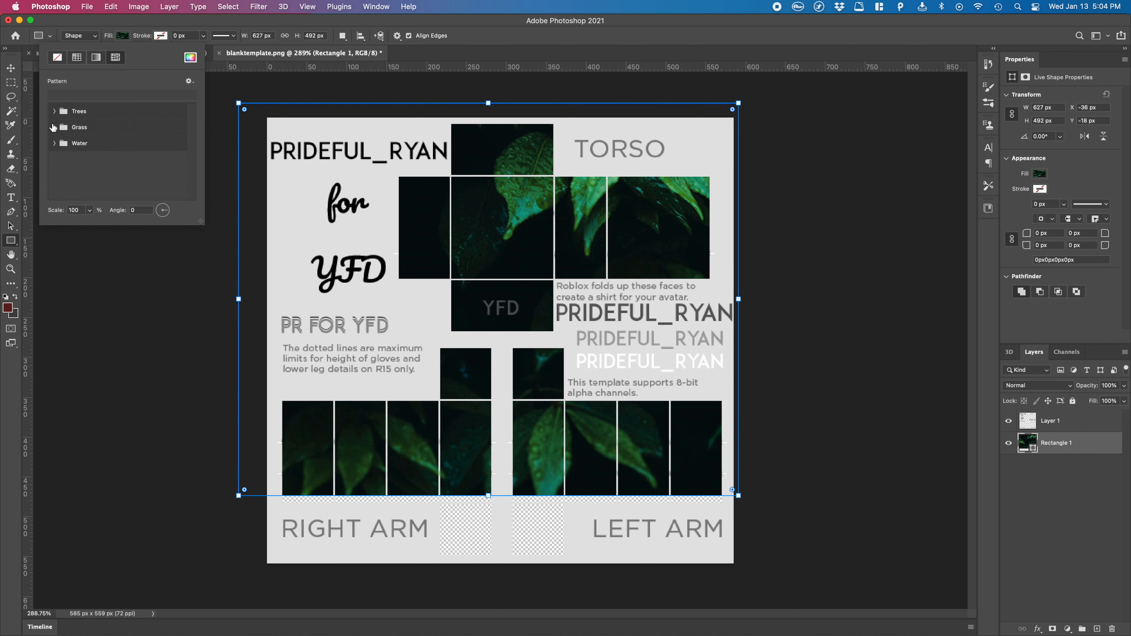
pyautogui.click(54, 127)
pyautogui.click(68, 144)
pyautogui.click(103, 144)
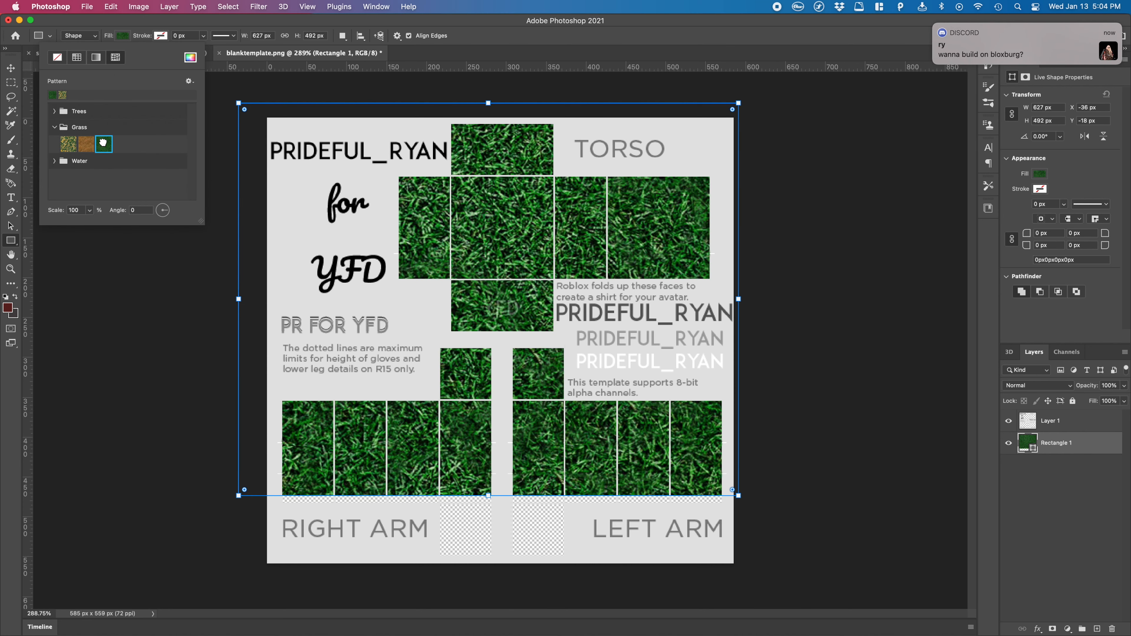
pyautogui.doubleClick(81, 210)
pyautogui.write('288.75')
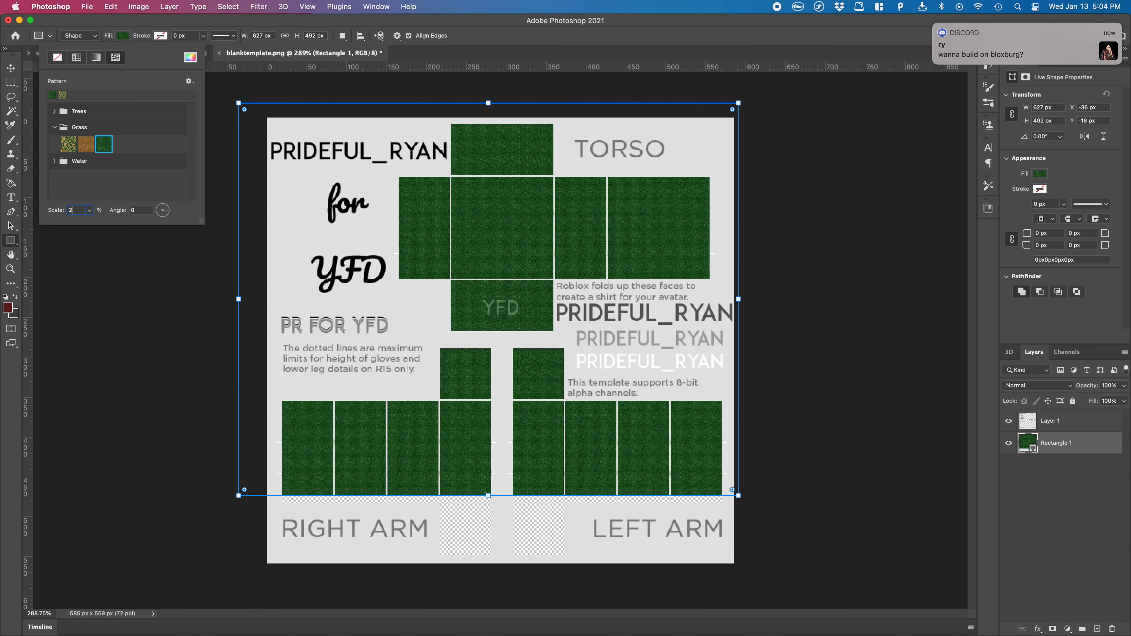
pyautogui.press('Return')
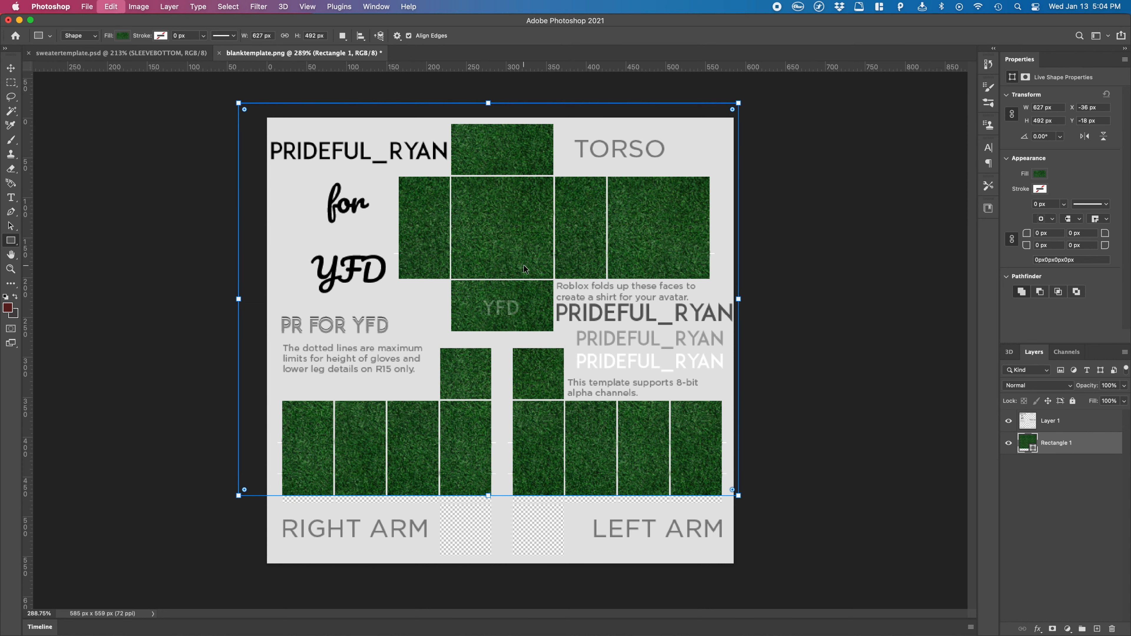
pyautogui.press('super+z')
# Draw a second light gray rectangle about 841 × 519 px over the first one, and turn on Do Not Disturb.
pyautogui.moveTo(125, 81); pyautogui.dragTo(797, 495)
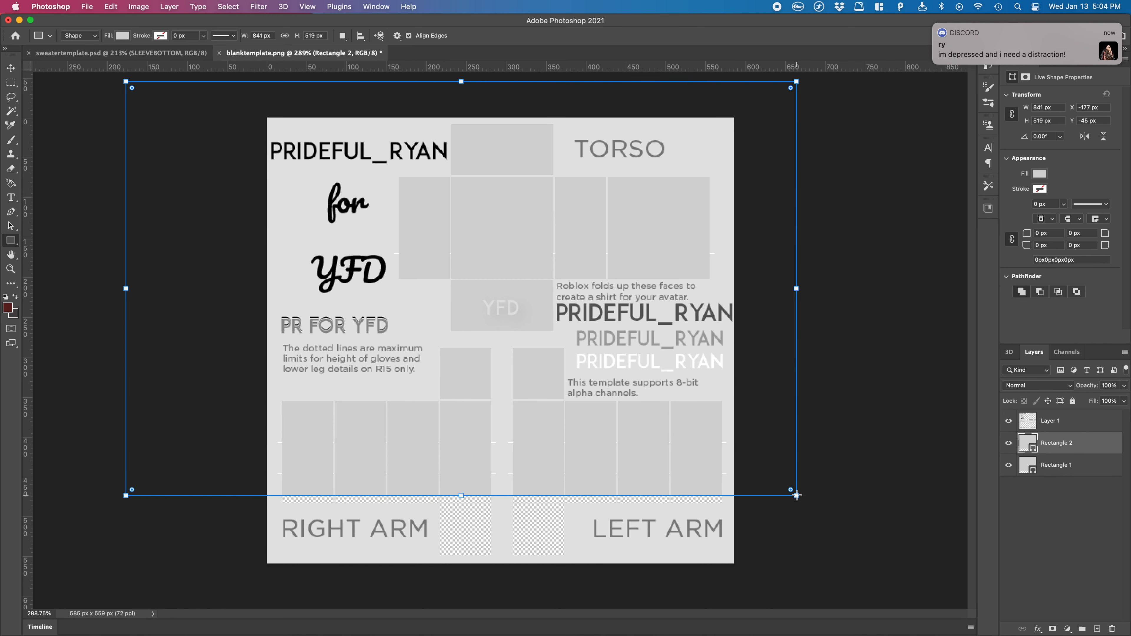
pyautogui.click(1035, 8)
pyautogui.click(1034, 6)
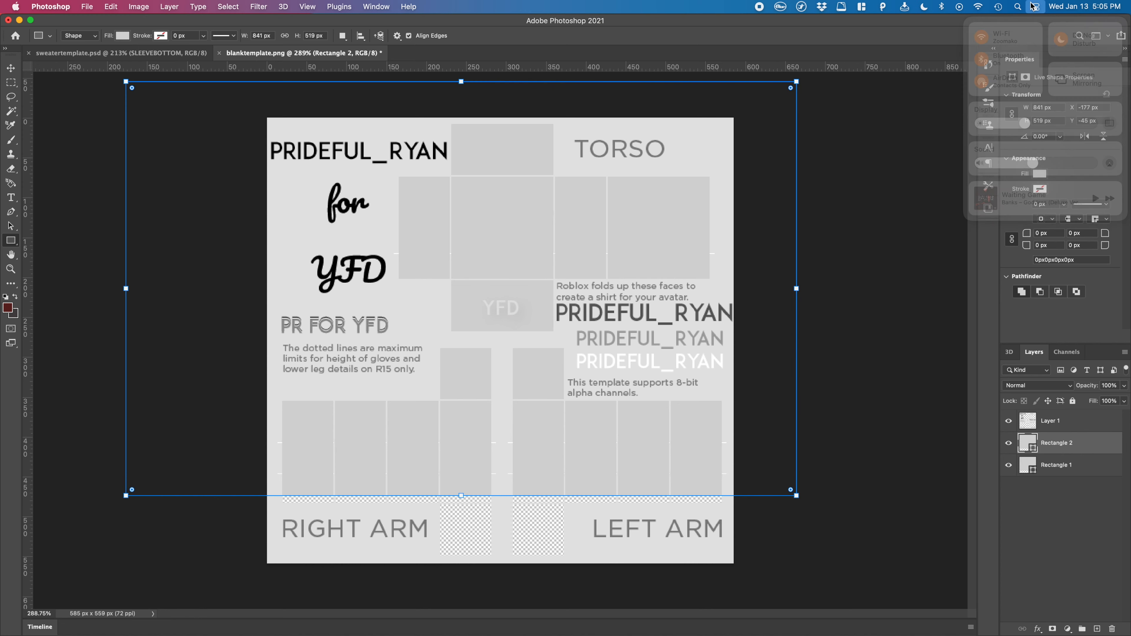
# Fill the second rectangle with the green grass pattern at 21% scale.
pyautogui.click(129, 41)
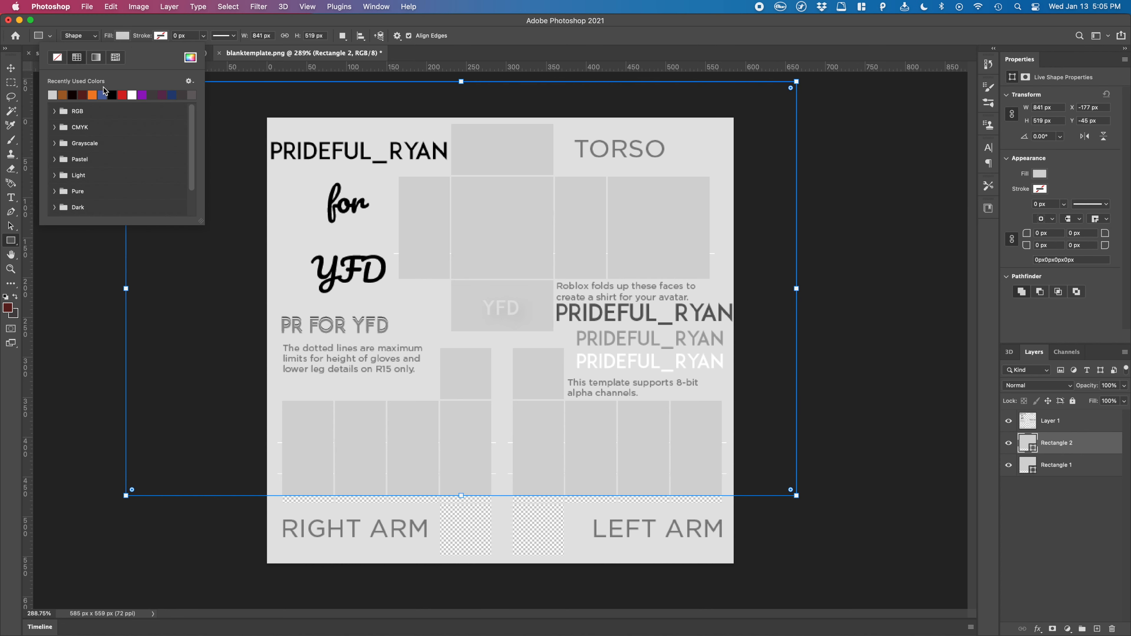
pyautogui.click(98, 58)
pyautogui.click(117, 58)
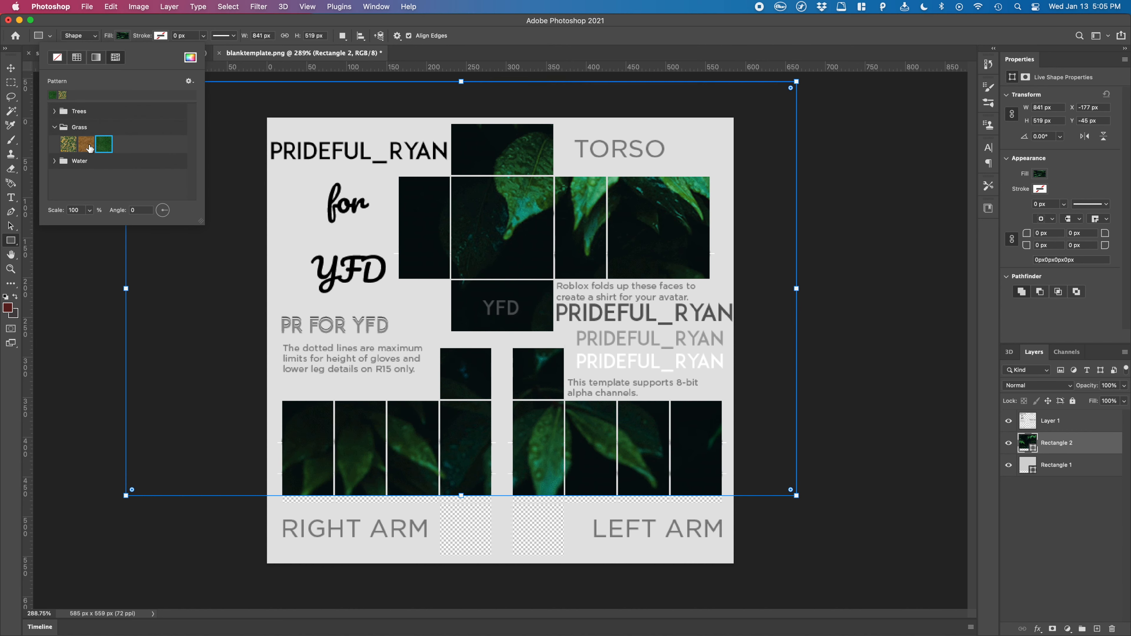
pyautogui.click(89, 211)
pyautogui.doubleClick(77, 211)
pyautogui.write('21')
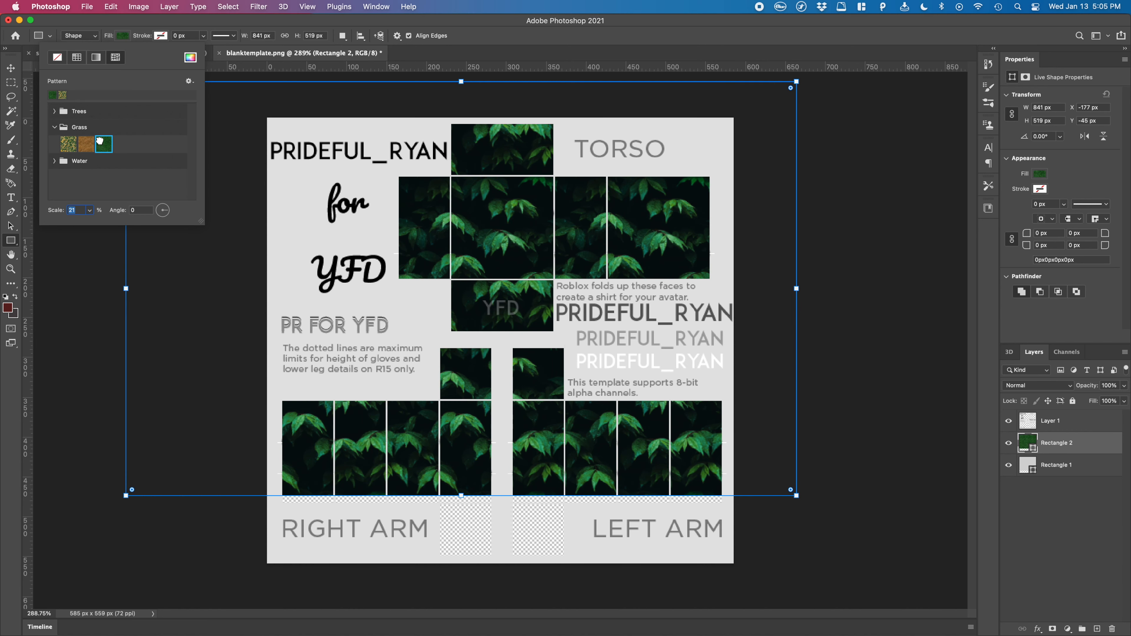
pyautogui.click(101, 143)
# Set the Rectangle 2 layer's blend mode to Overlay and its opacity to 20%.
pyautogui.click(1072, 439)
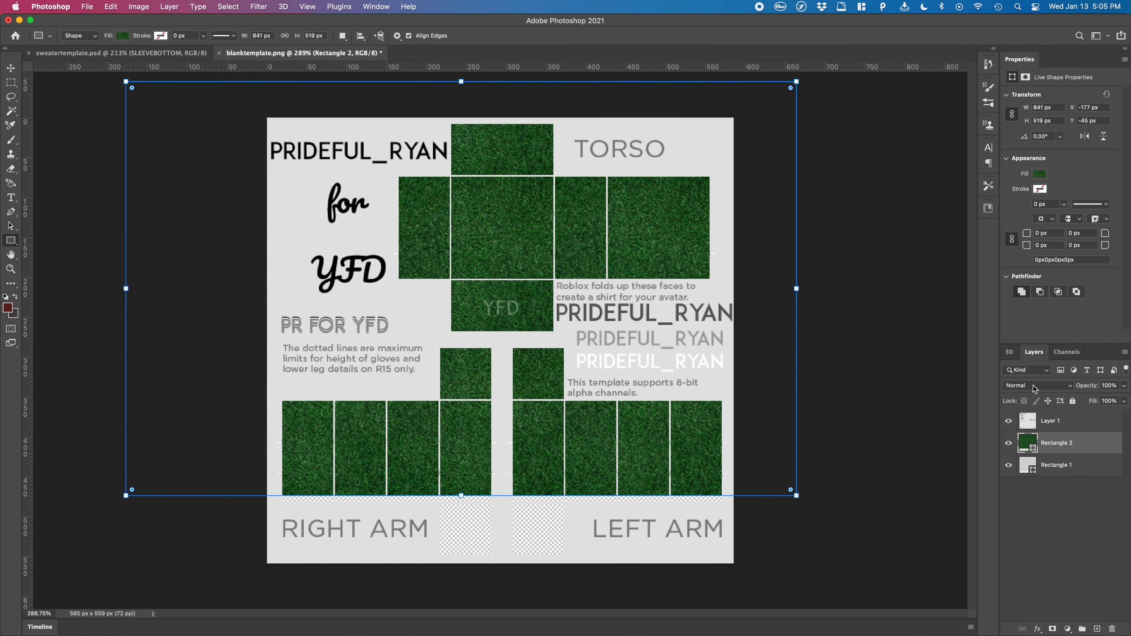
pyautogui.click(1030, 389)
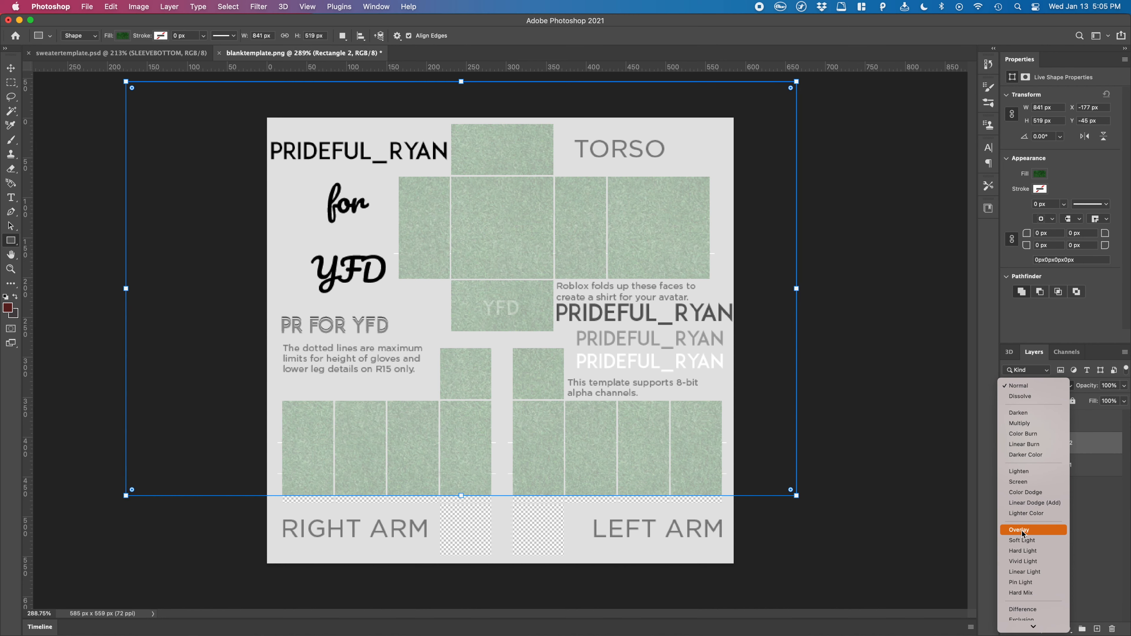
pyautogui.click(1020, 530)
pyautogui.press('v')
pyautogui.press('2')
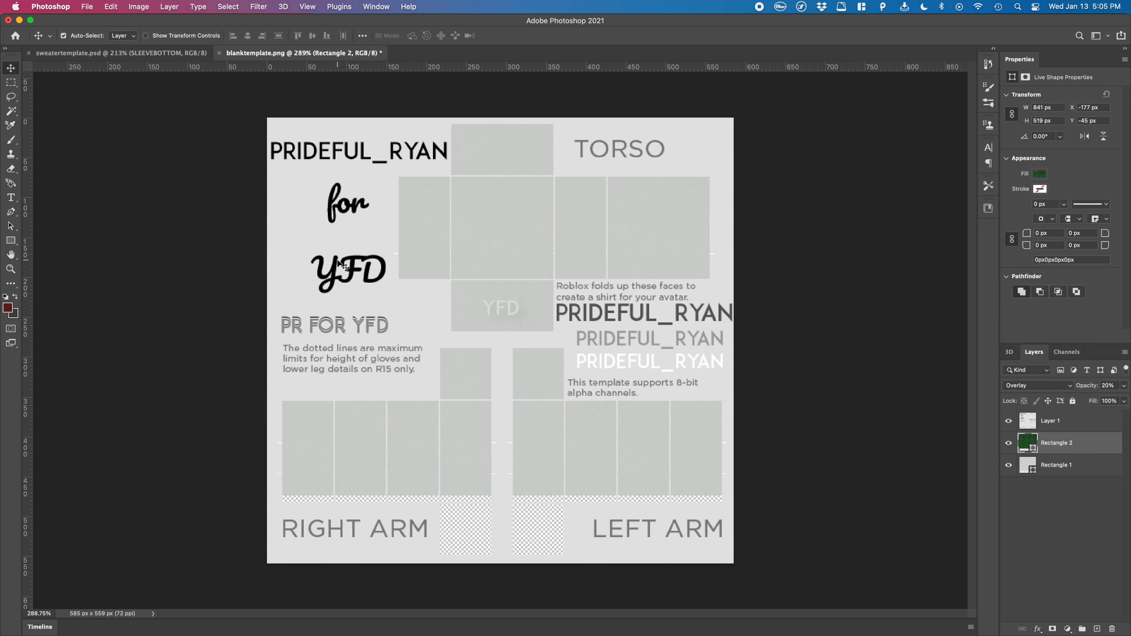
# Adjust the Rectangle 2 layer's opacity to 21% while checking the fabric texture up close.
pyautogui.scroll(5, 494, 161)
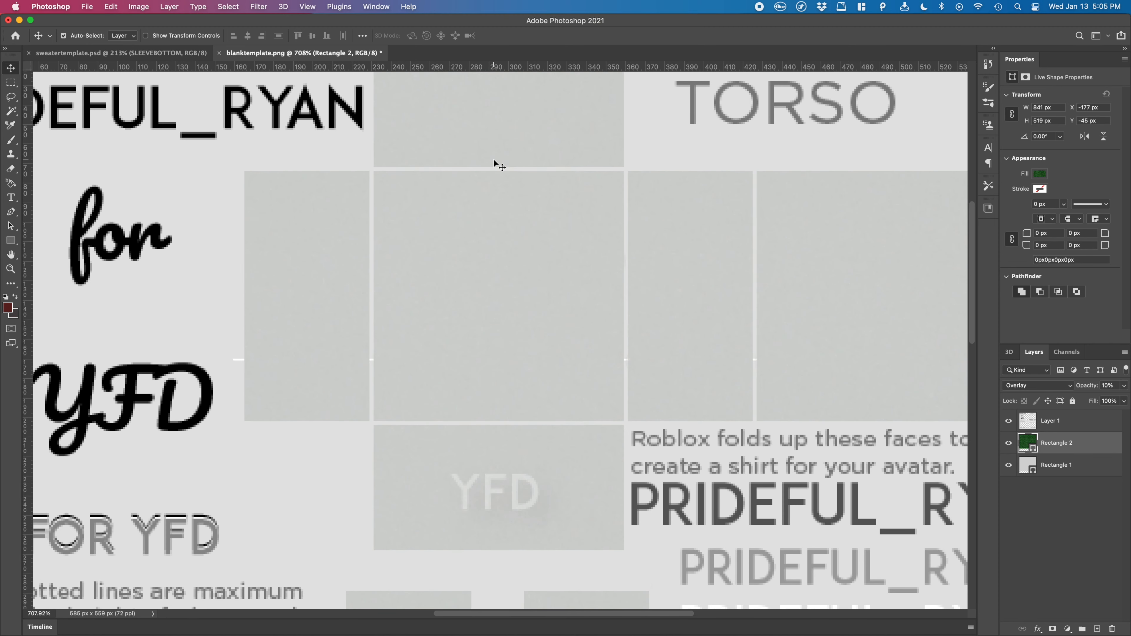
pyautogui.press('5')
pyautogui.press('2')
pyautogui.press('5')
pyautogui.scroll(-5, 494, 160)
pyautogui.scroll(4, 494, 160)
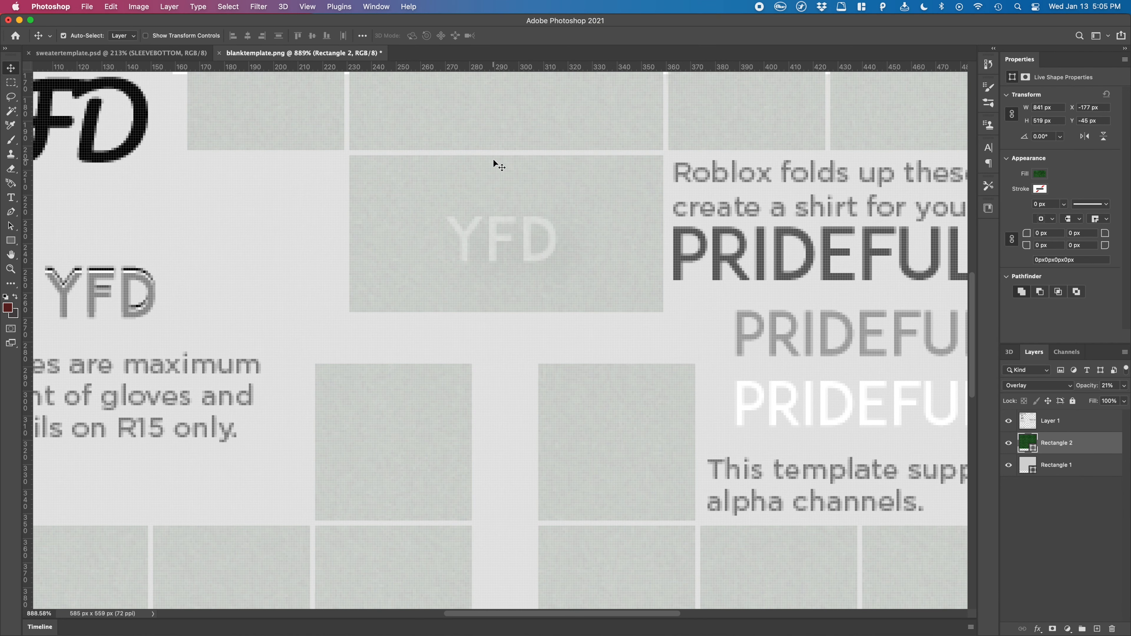
# Clip the Rectangle 2 texture layer to the Rectangle 1 layer with a clipping mask.
pyautogui.scroll(2, 494, 160)
pyautogui.scroll(-3, 493, 166)
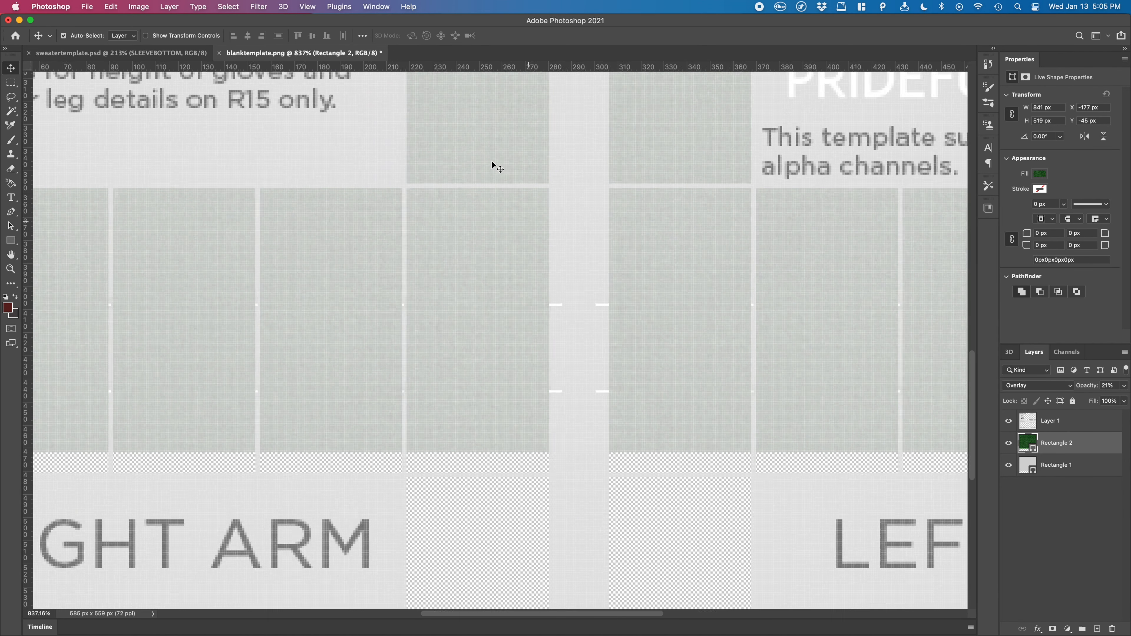
pyautogui.rightClick(1067, 452)
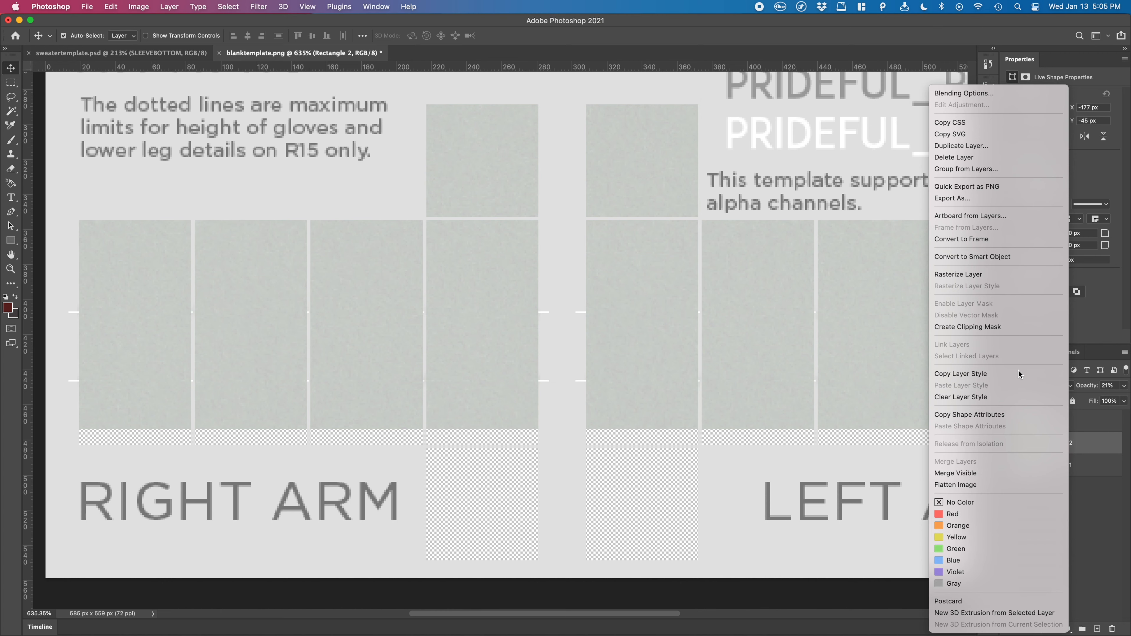
pyautogui.click(1001, 329)
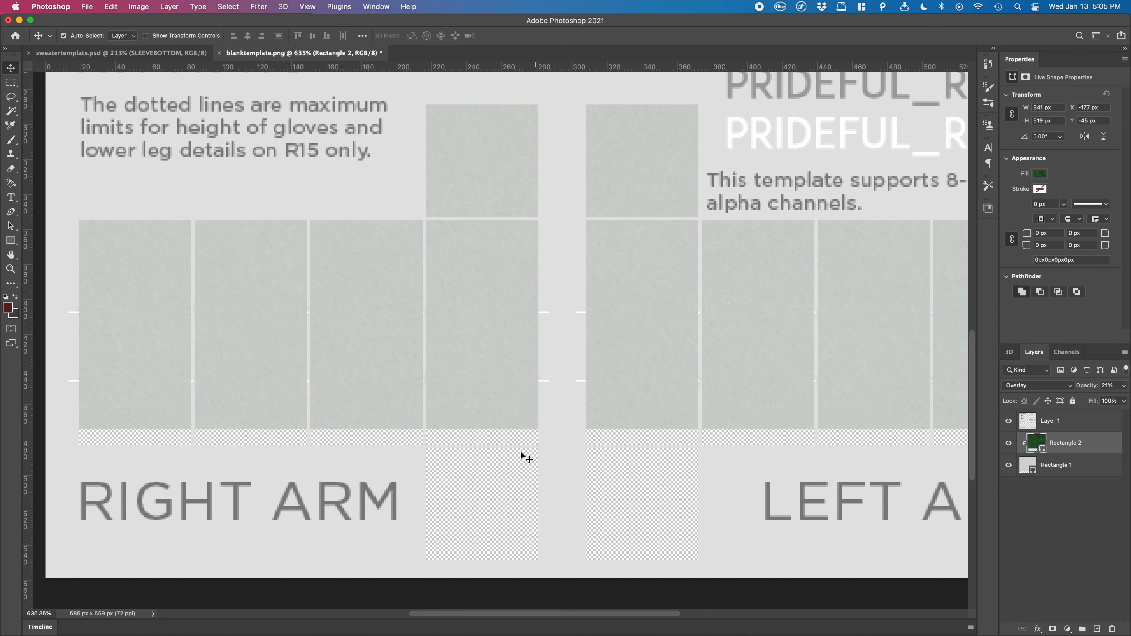
# Draw a thin rectangle about 586 px wide and 4 px high across the lower ends of both sleeves.
pyautogui.scroll(2, 569, 312)
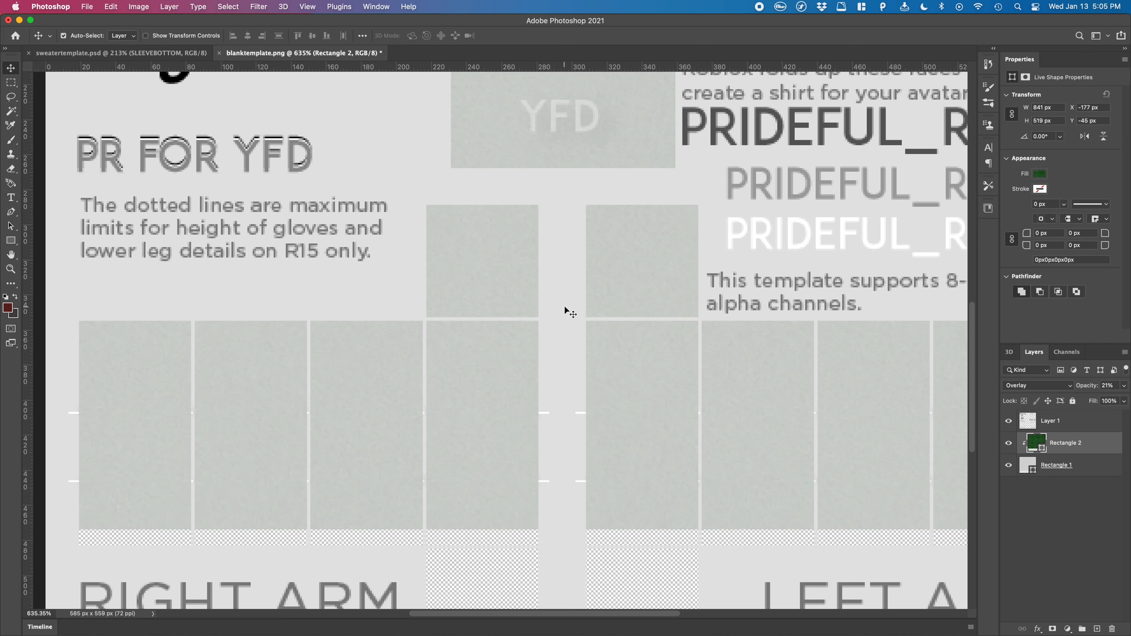
pyautogui.scroll(-3, 564, 312)
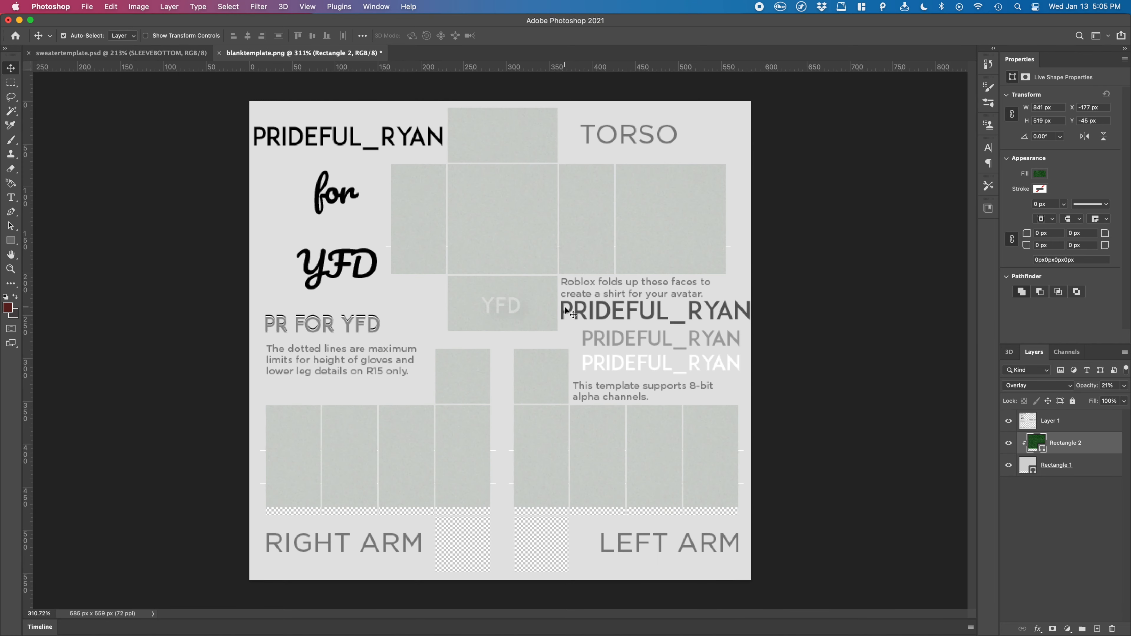
pyautogui.scroll(4, 451, 378)
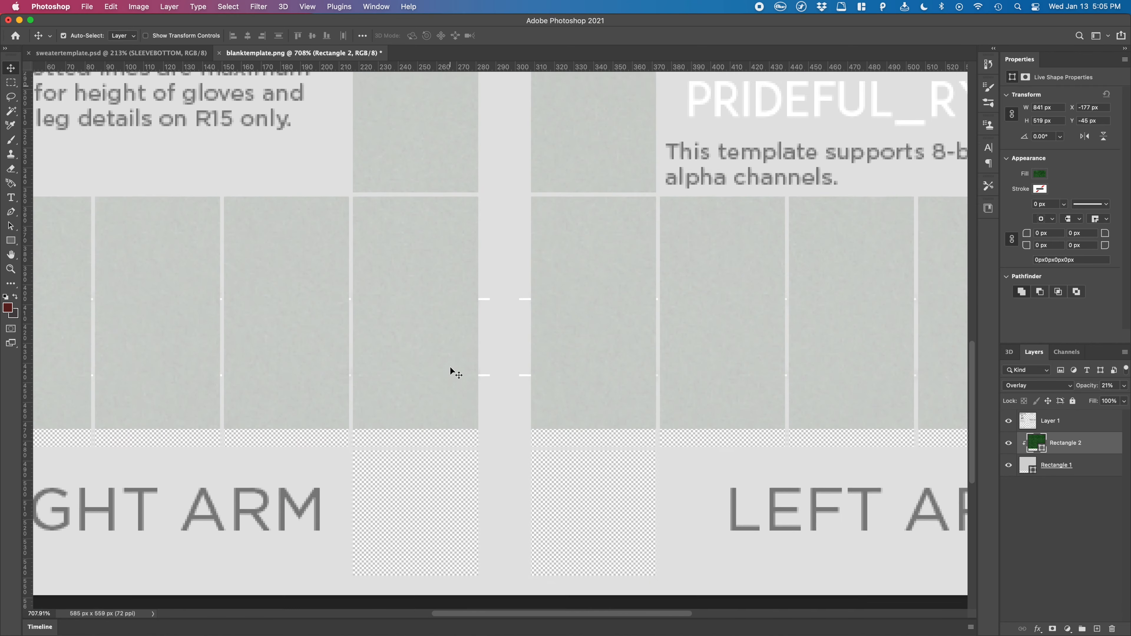
pyautogui.scroll(-2, 447, 411)
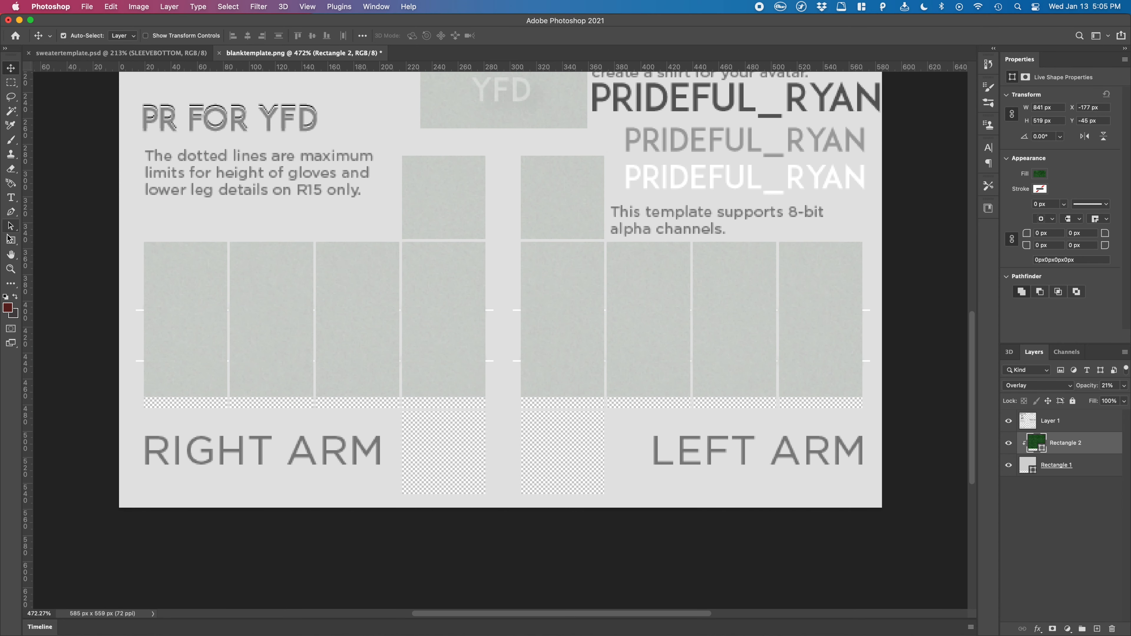
pyautogui.click(10, 242)
pyautogui.click(123, 35)
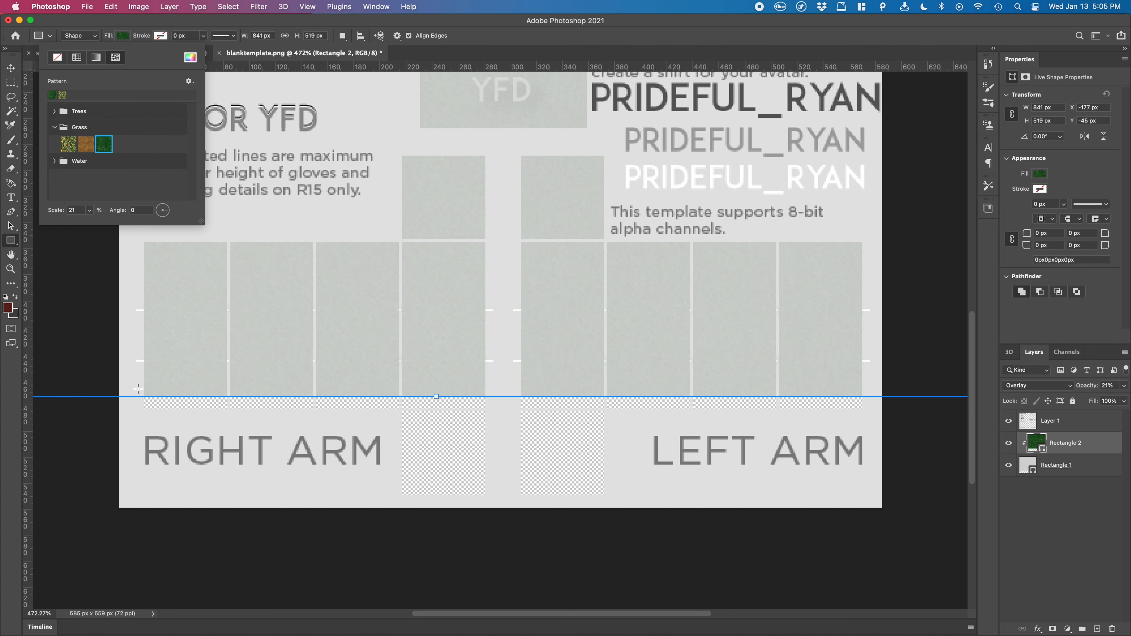
pyautogui.moveTo(138, 390); pyautogui.dragTo(884, 391)
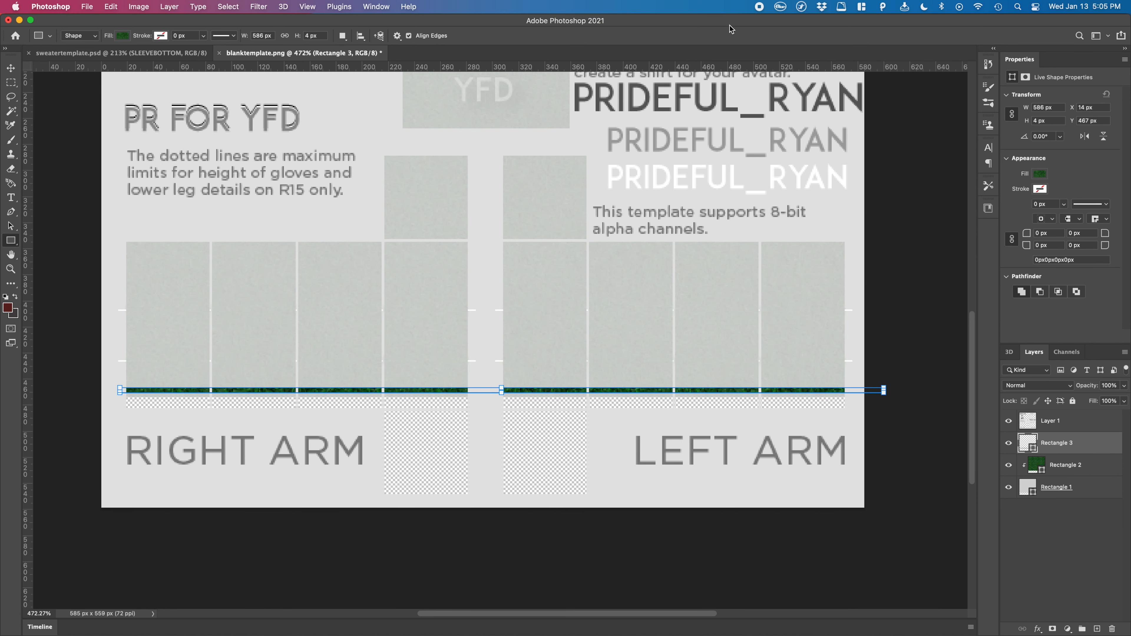
# Replace the new sleeve strip's grass pattern fill with a solid near-black colour.
pyautogui.click(124, 36)
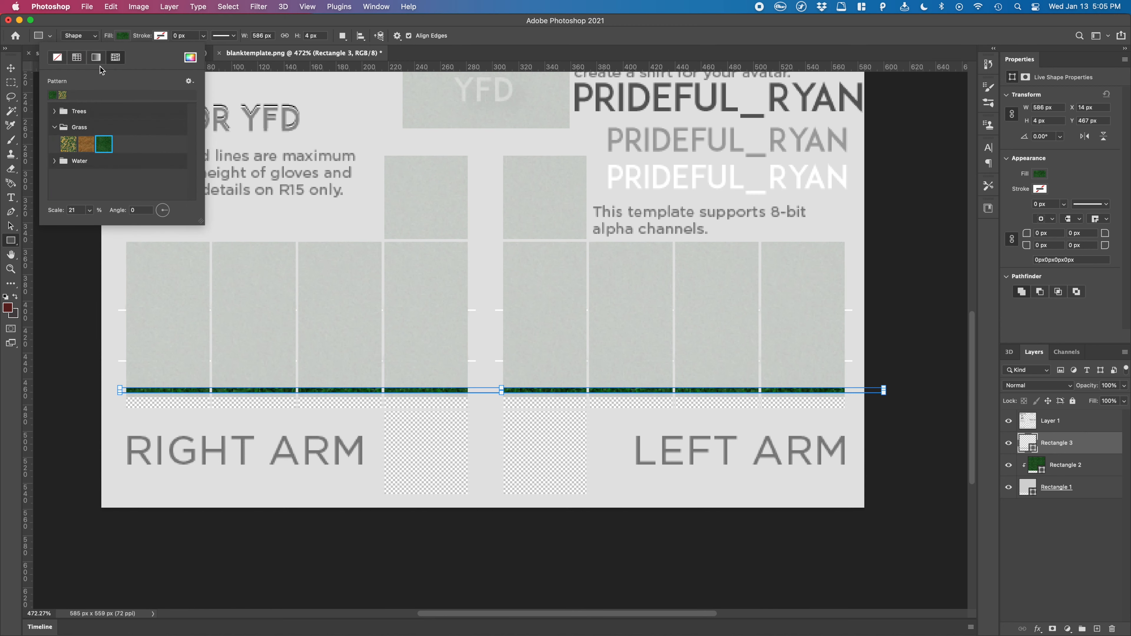
pyautogui.click(77, 57)
pyautogui.click(51, 82)
# Nudge the dark strip down 3 px so it lines up with the bottom edge of the sleeves.
pyautogui.click(10, 70)
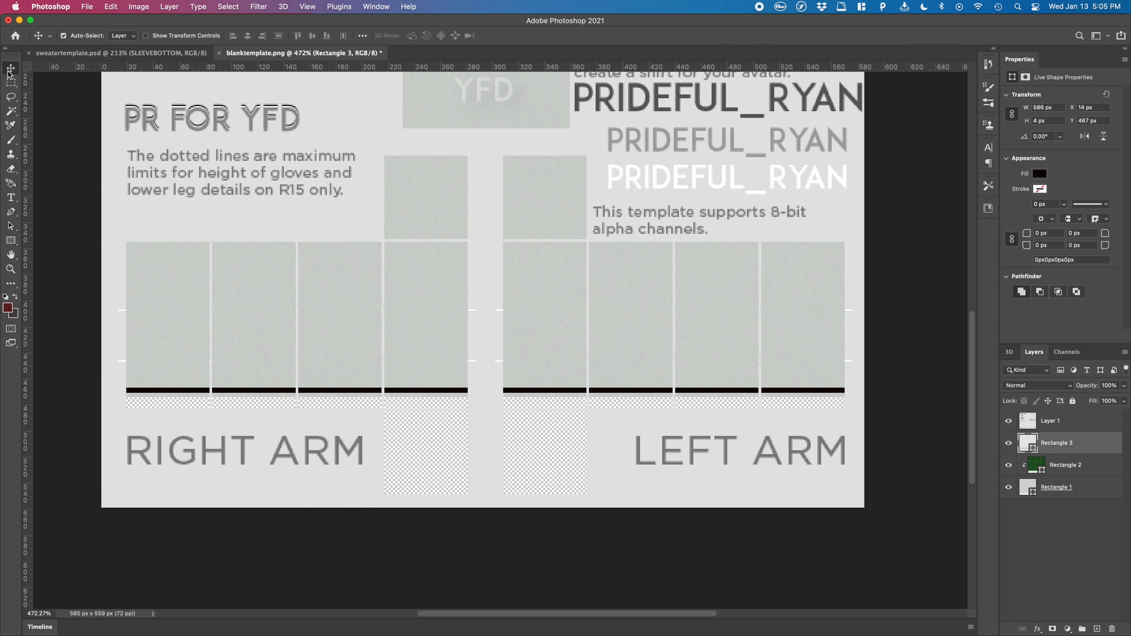
pyautogui.scroll(10, 480, 364)
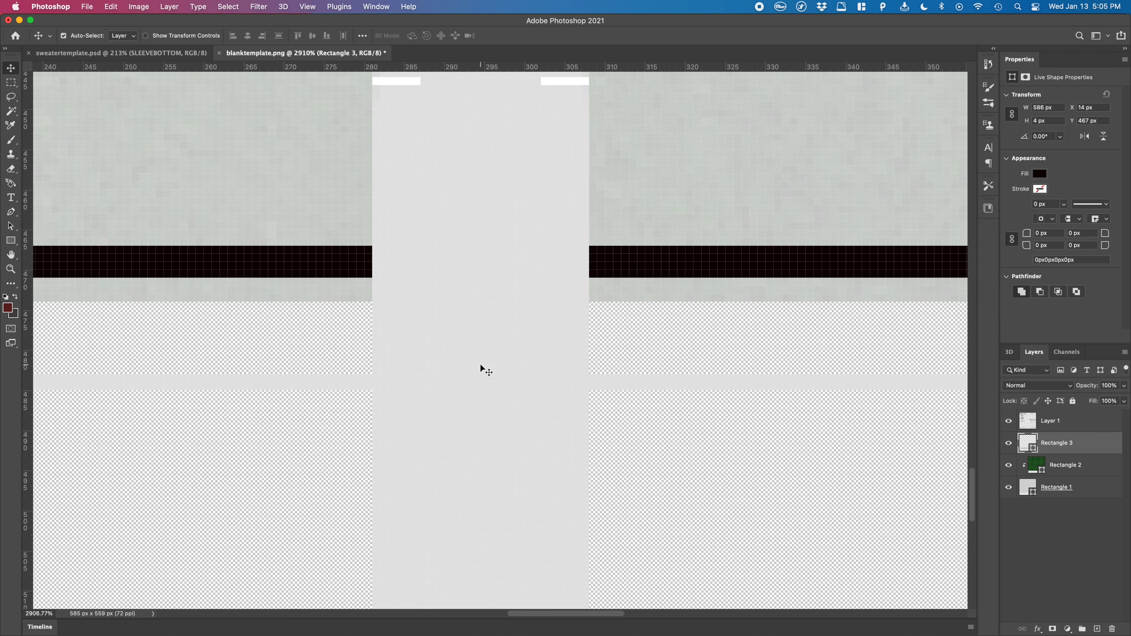
pyautogui.press('Down')
pyautogui.press('Down')
pyautogui.press('Down')
pyautogui.scroll(-3, 480, 365)
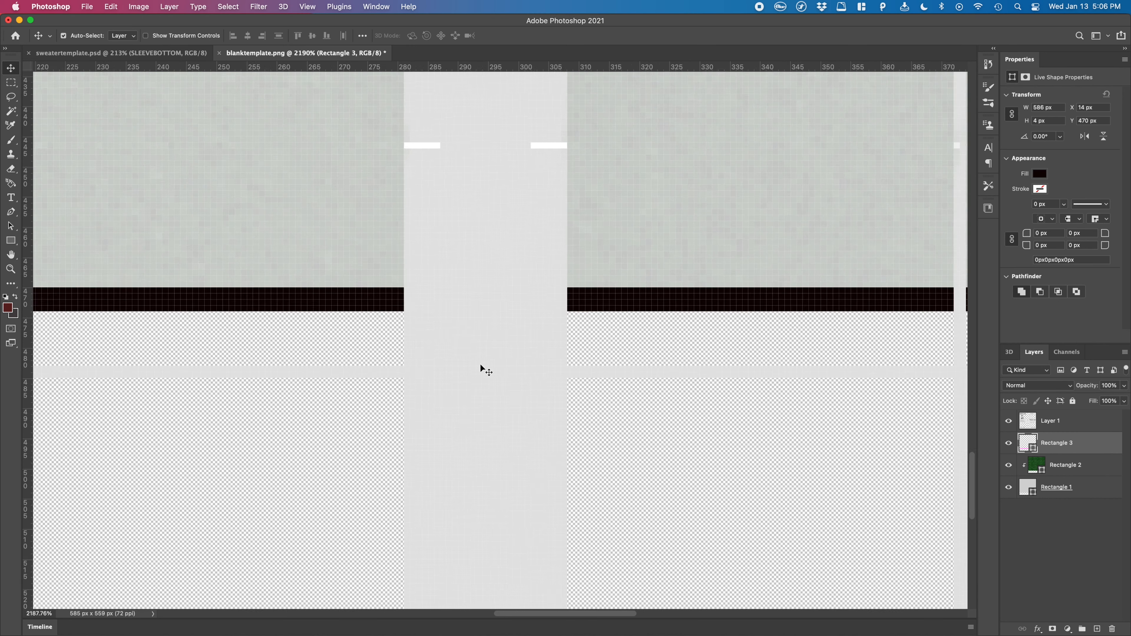
pyautogui.scroll(-8, 480, 363)
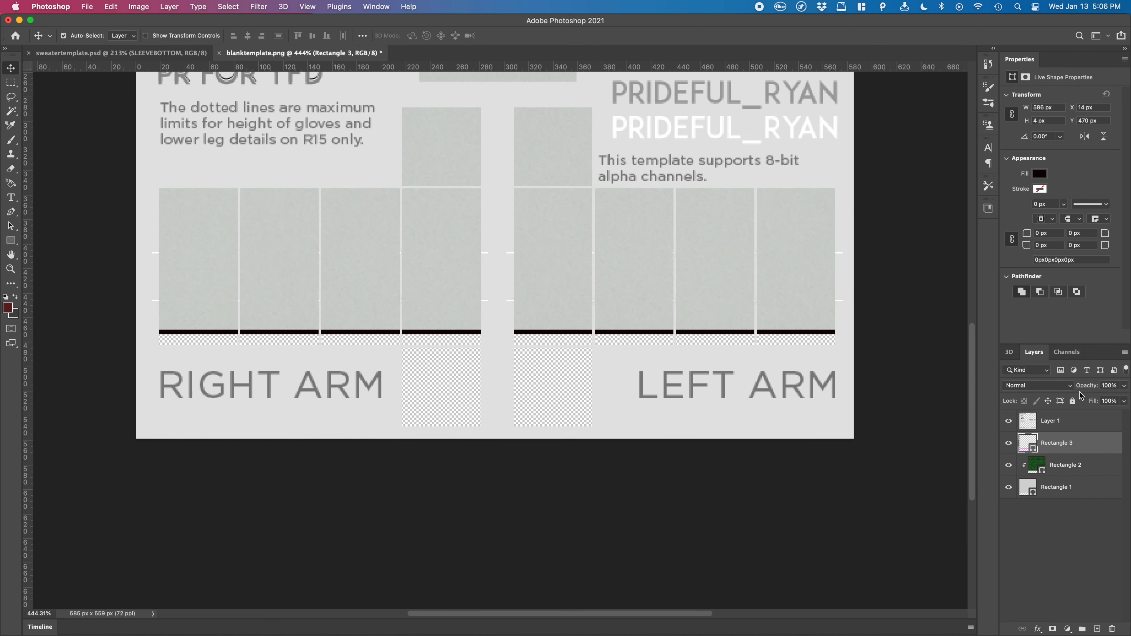
# Set the Rectangle 3 strip's blend mode to Overlay and its opacity to 60%.
pyautogui.click(1047, 386)
pyautogui.click(1023, 529)
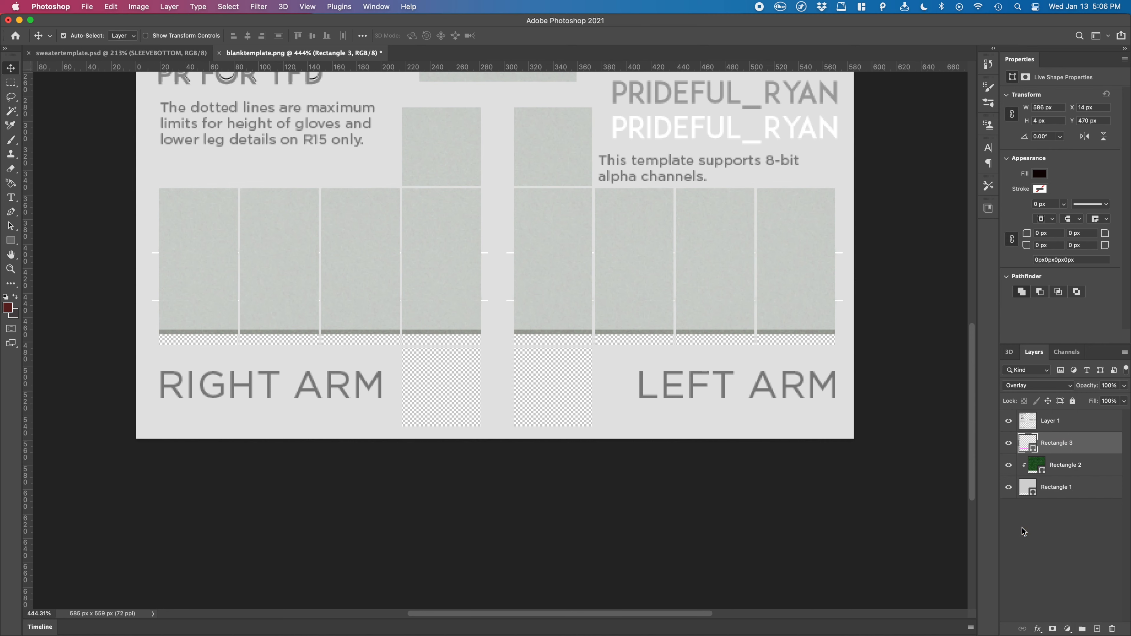
pyautogui.press('2')
pyautogui.press('6')
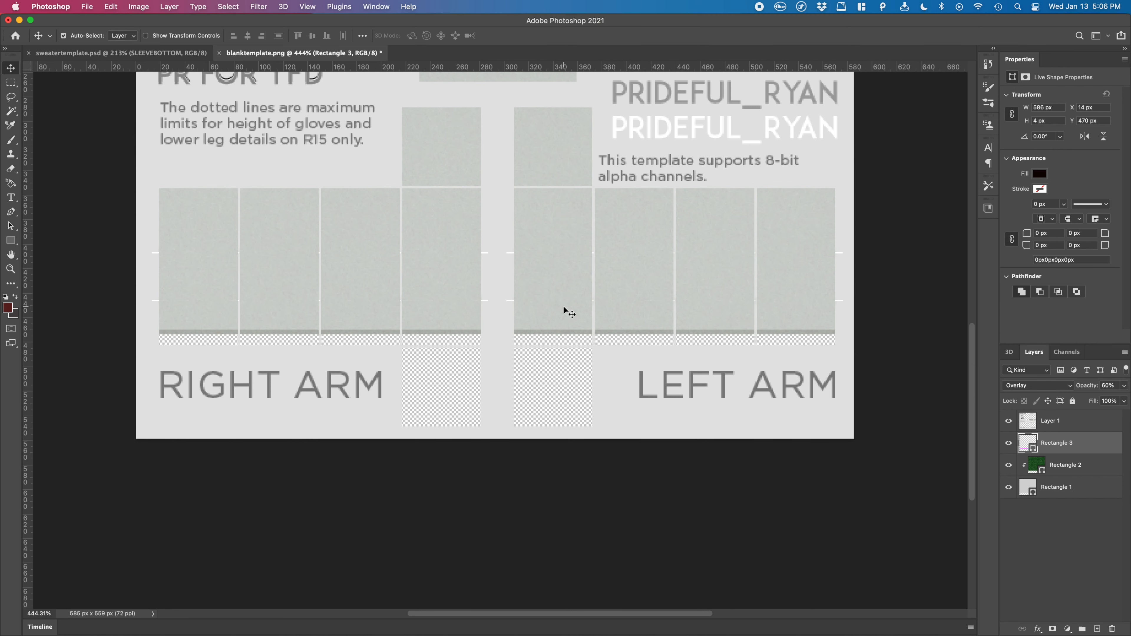
pyautogui.scroll(-3, 563, 311)
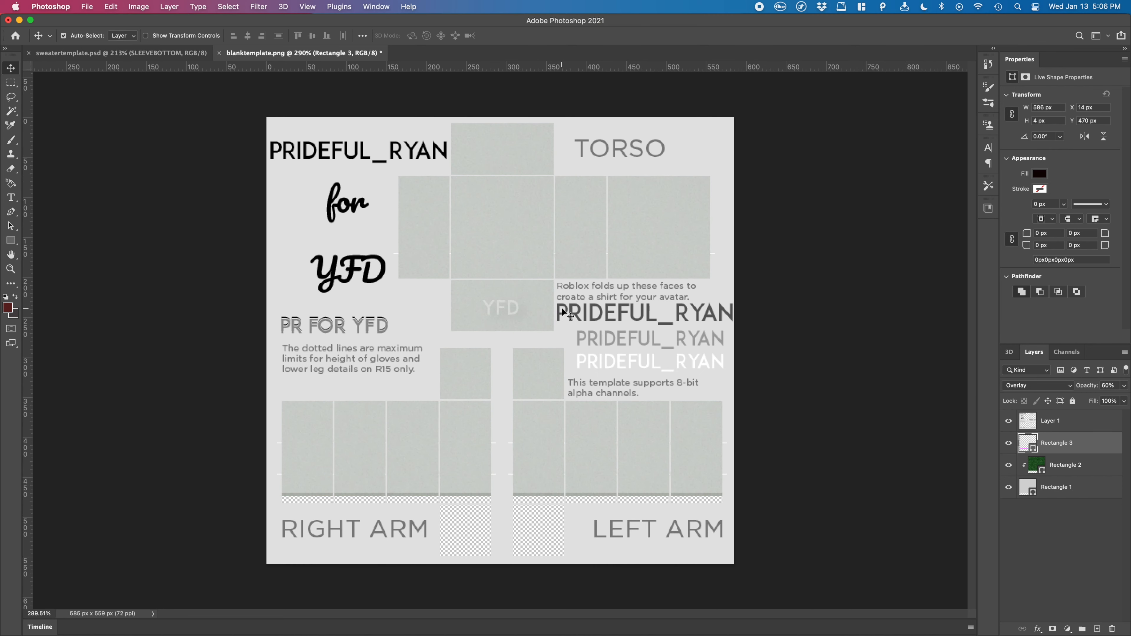
# Duplicate the hem strip and move the copy up to the bottom edge of the torso panels, at Y 198 px.
pyautogui.press('super+j')
pyautogui.press('super+t')
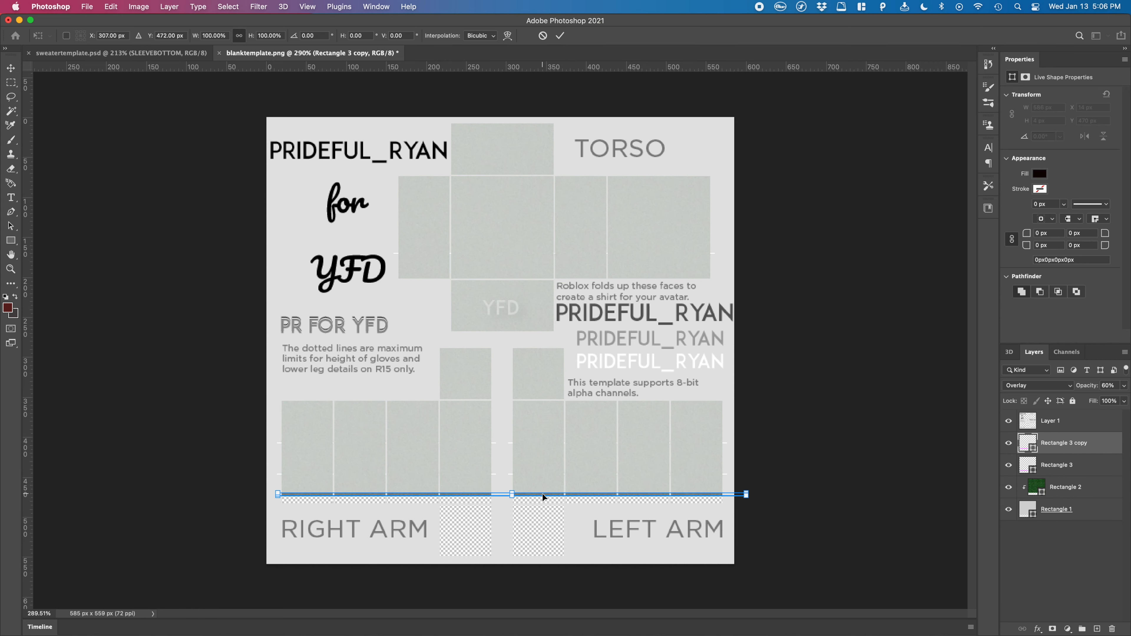
pyautogui.moveTo(546, 486); pyautogui.dragTo(546, 251)
pyautogui.scroll(5, 546, 251)
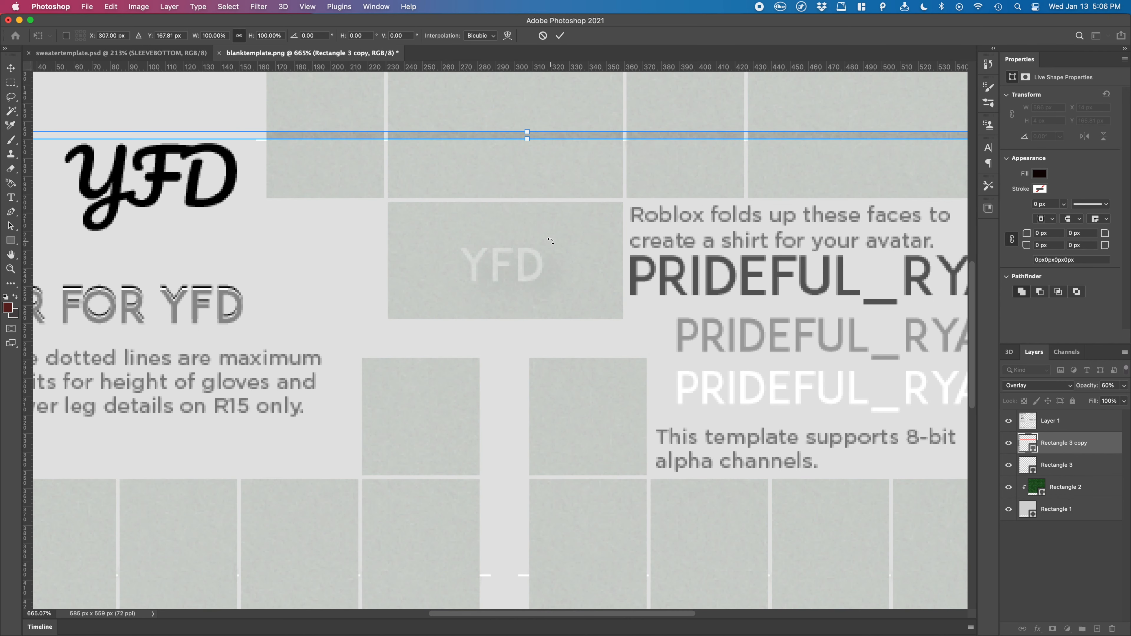
pyautogui.scroll(2, 550, 241)
pyautogui.moveTo(583, 216); pyautogui.dragTo(581, 298)
pyautogui.press('Return')
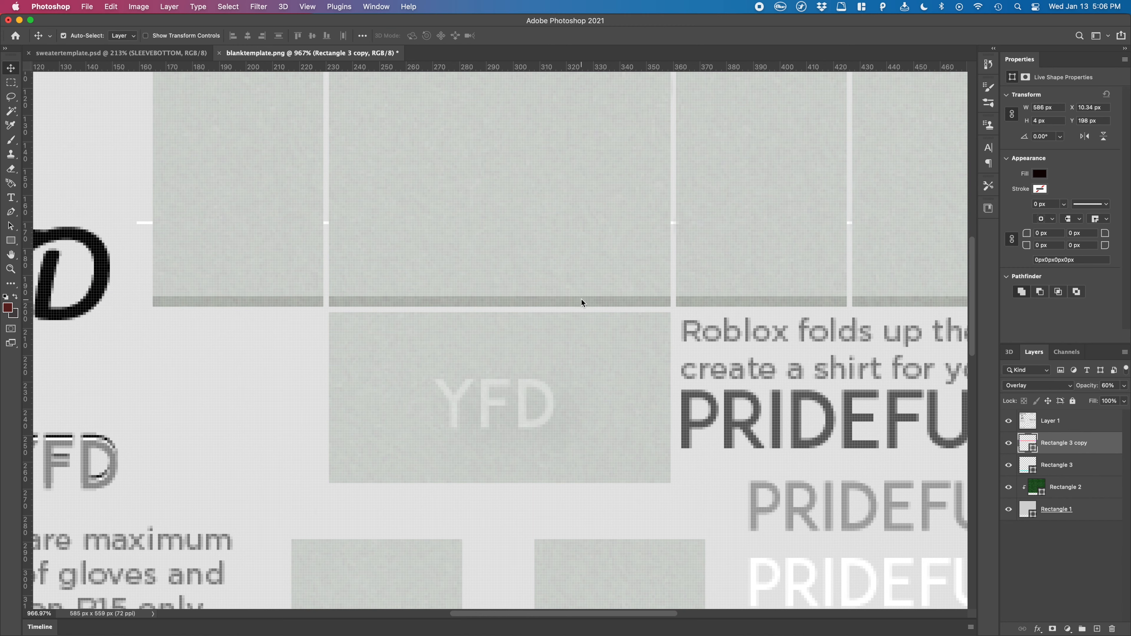
pyautogui.scroll(-6, 581, 301)
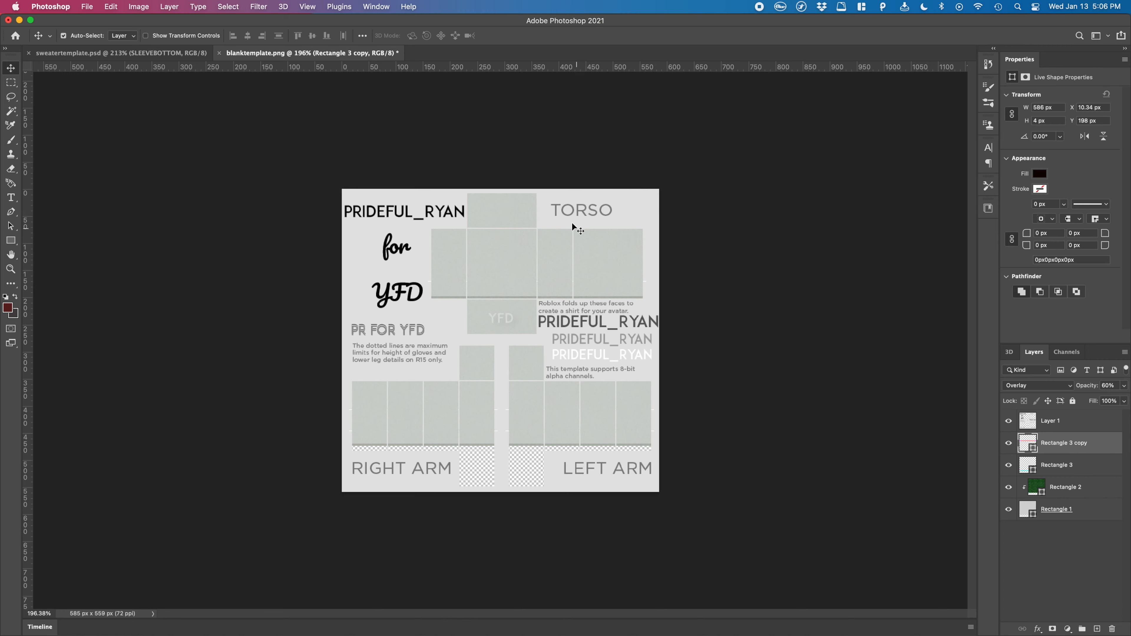
# Place the NeckAndSlevesGuide (needs resize) image from the components folder and position its neck shape over the torso's top face.
pyautogui.scroll(6, 574, 225)
pyautogui.scroll(4, 572, 222)
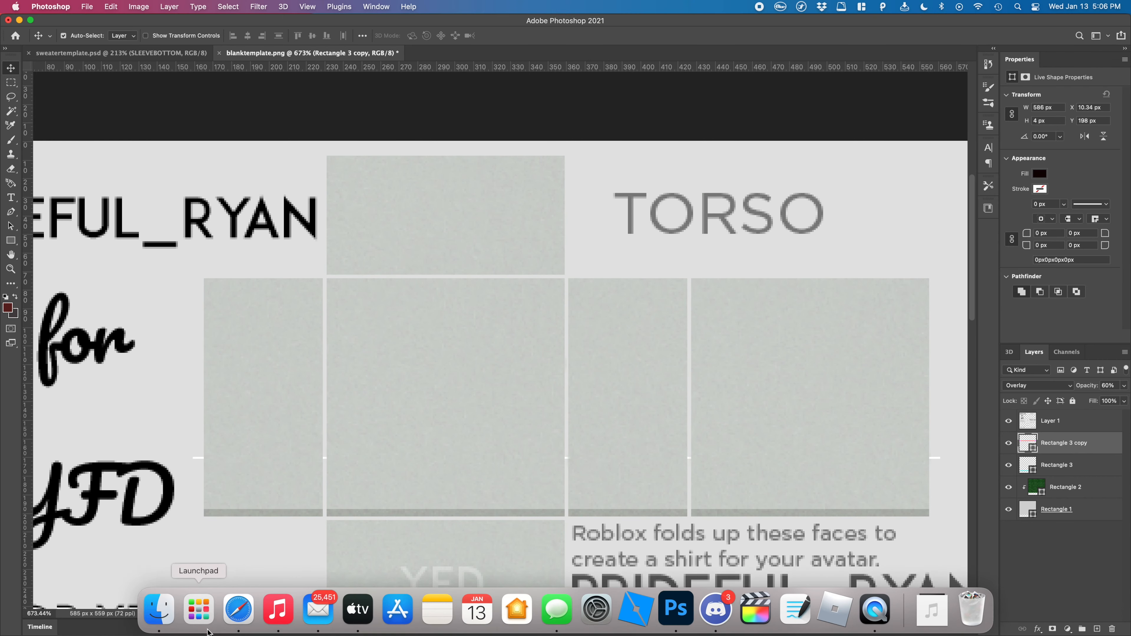
pyautogui.click(156, 610)
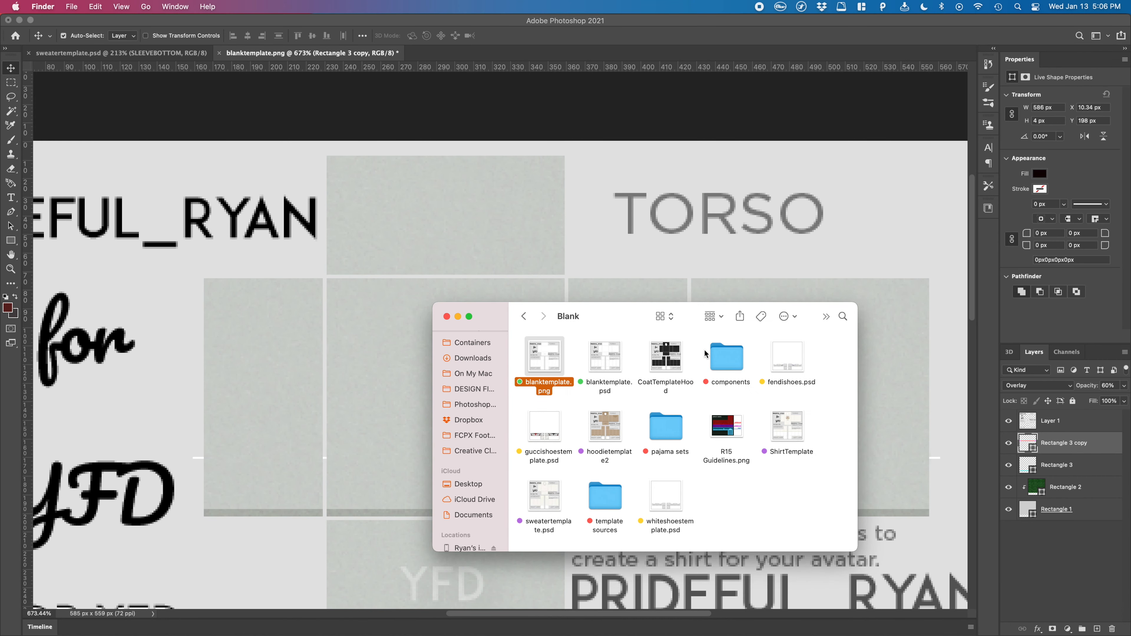
pyautogui.doubleClick(724, 365)
pyautogui.moveTo(673, 424); pyautogui.dragTo(700, 215)
pyautogui.moveTo(647, 252); pyautogui.dragTo(628, 511)
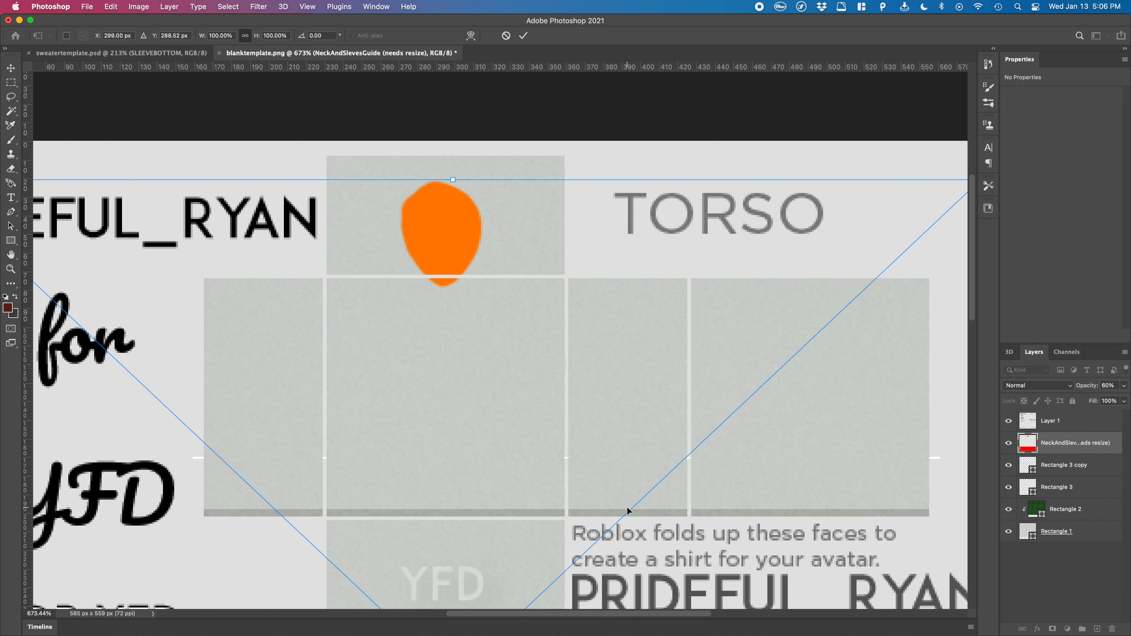
pyautogui.press('Down')
pyautogui.press('Return')
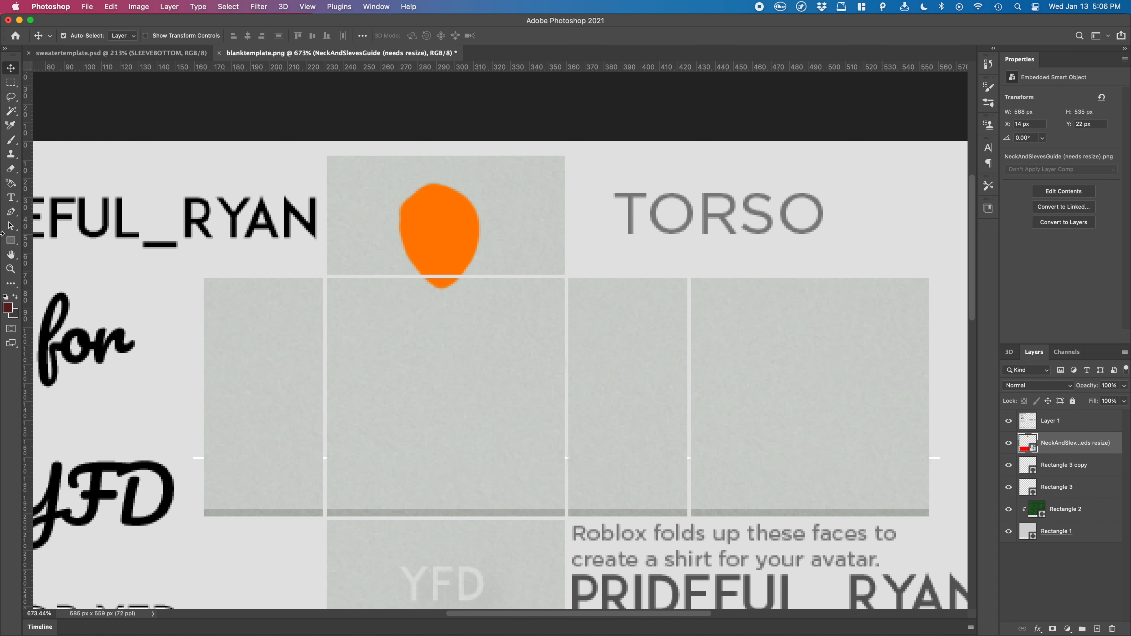
# Convert the Rectangle 1 and Rectangle 2 layers into one smart object and rasterize it into a pixel layer.
pyautogui.click(11, 169)
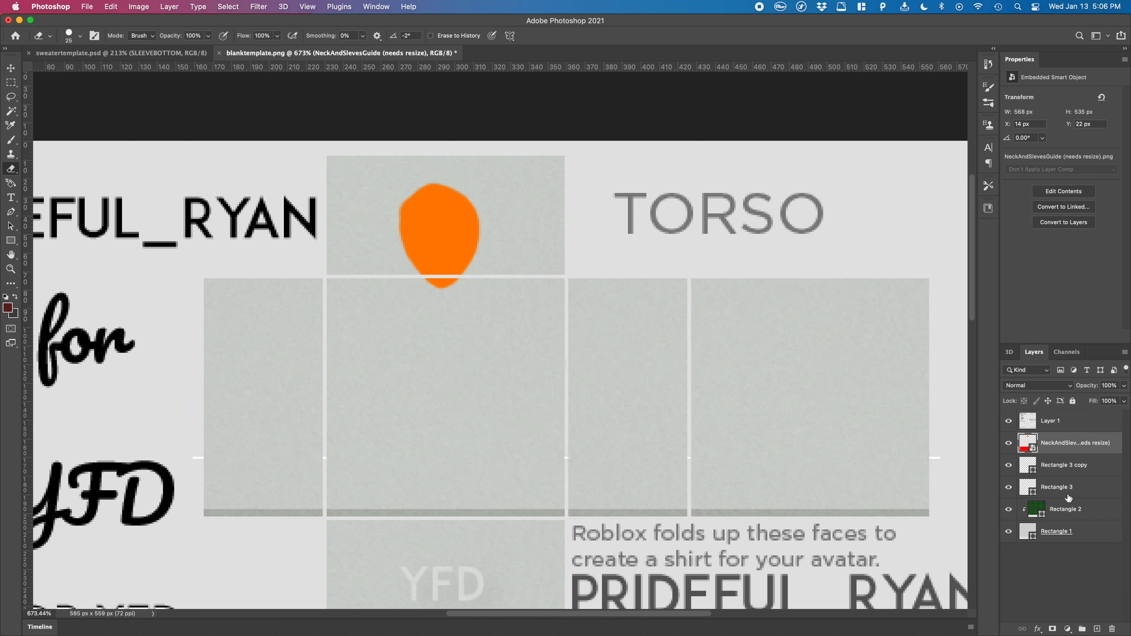
pyautogui.click(1088, 512)
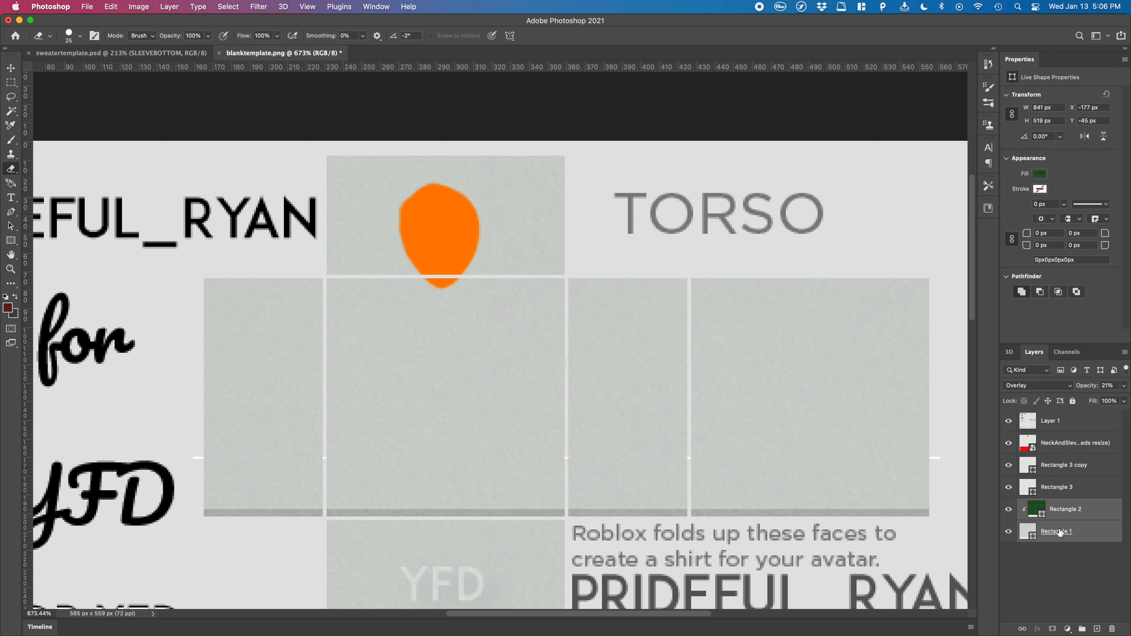
pyautogui.rightClick(1060, 532)
pyautogui.click(969, 256)
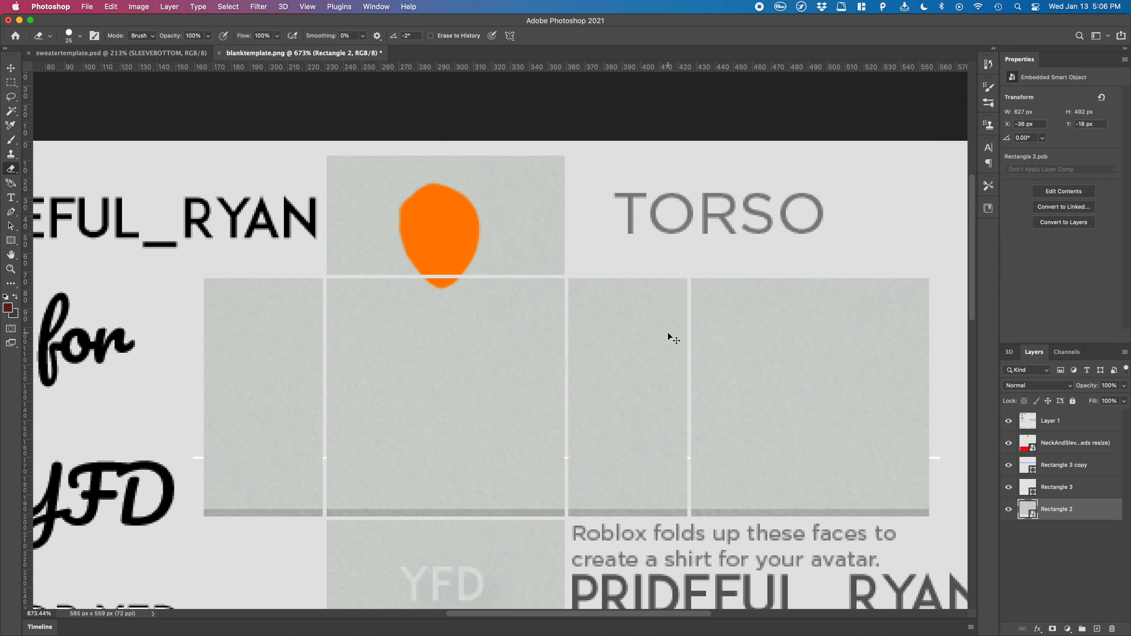
pyautogui.press('super+e')
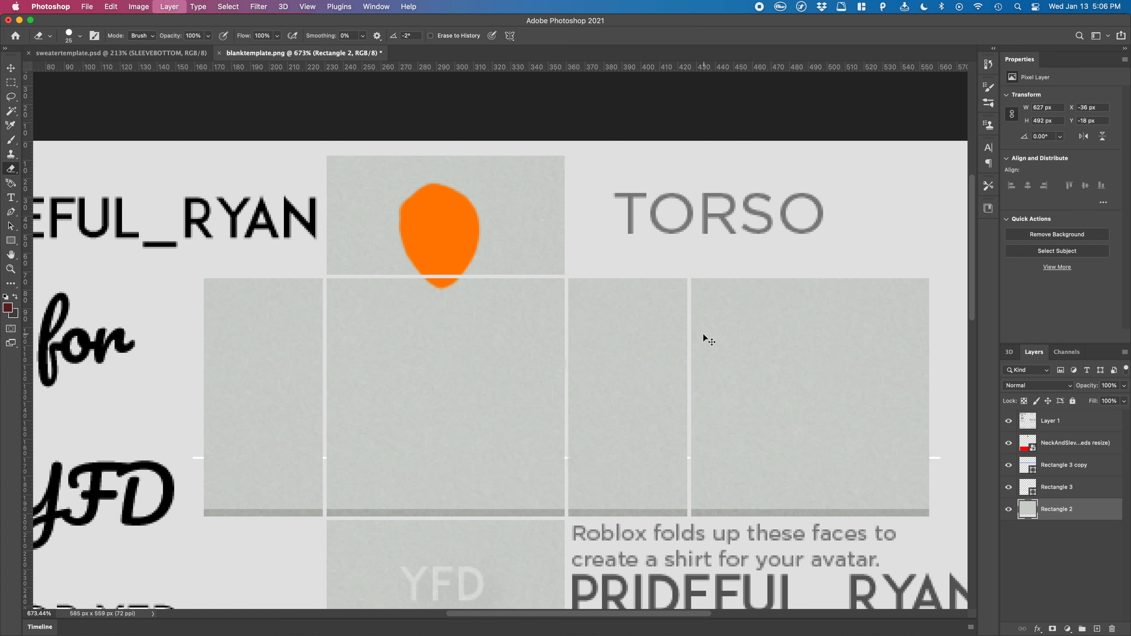
pyautogui.rightClick(1088, 508)
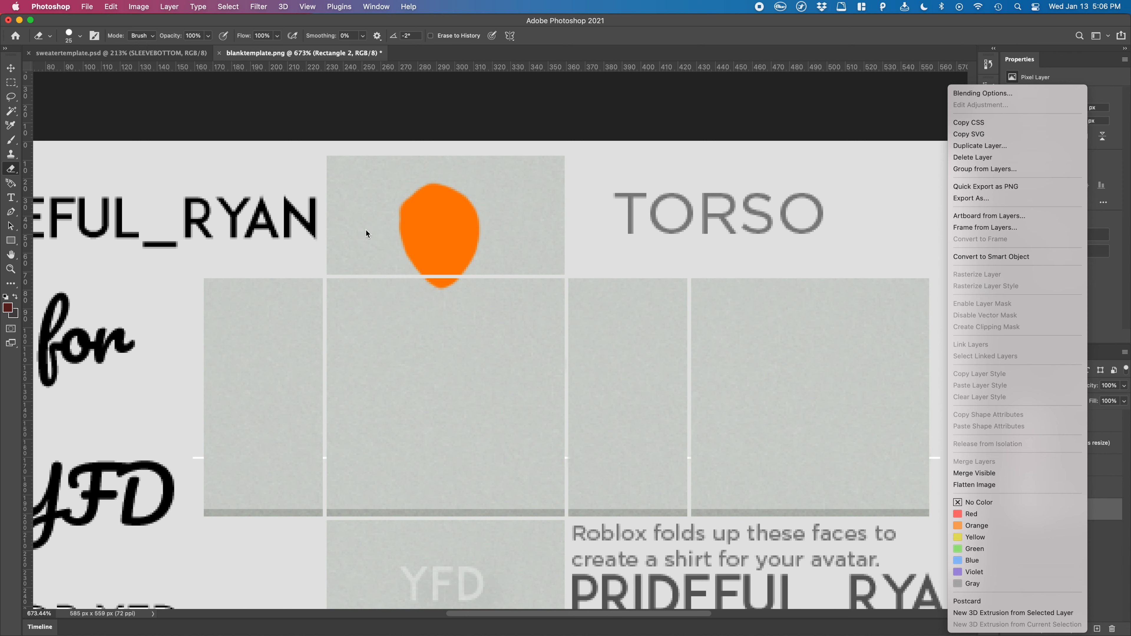
# Erase the neck opening from the Rectangle 2 layer along the orange guide's outline with a 14 px hard round eraser.
pyautogui.click(10, 168)
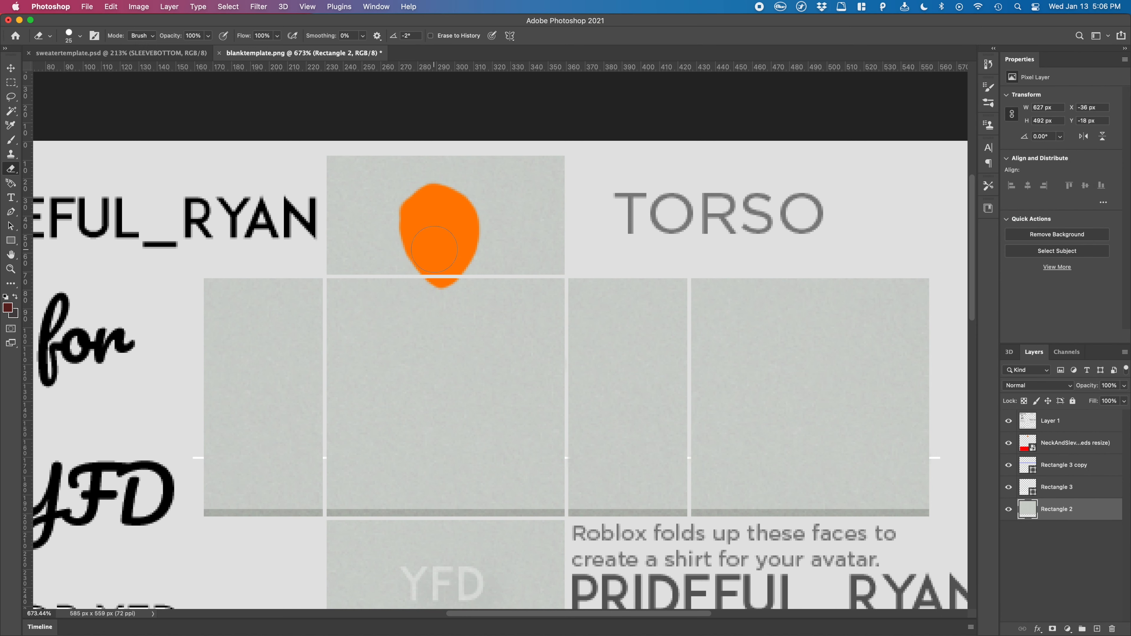
pyautogui.press('2')
pyautogui.press('0')
pyautogui.click(80, 36)
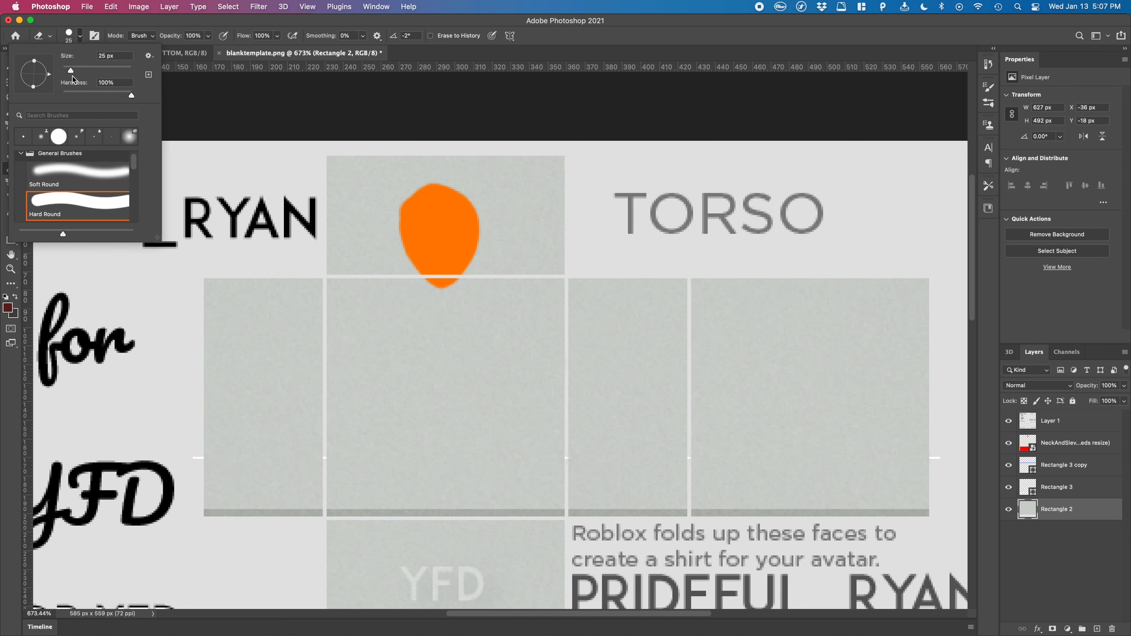
pyautogui.moveTo(71, 70); pyautogui.dragTo(67, 70)
pyautogui.click(438, 276)
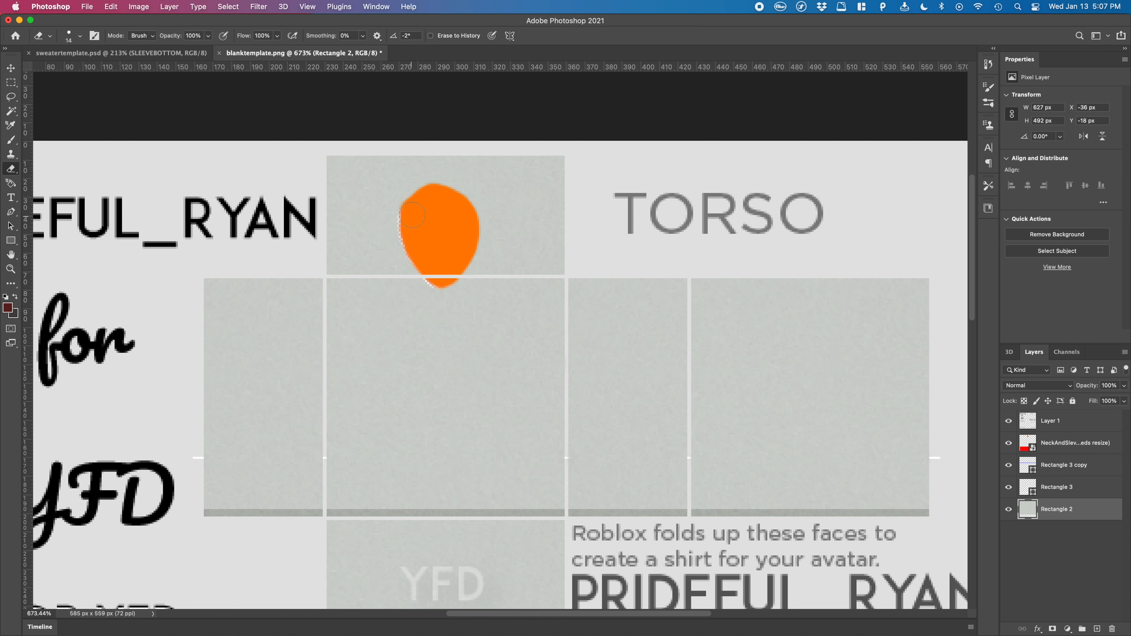
pyautogui.moveTo(413, 215); pyautogui.dragTo(418, 206)
# Delete the neck guide layer and erase the leftover fabric inside the neck opening on Rectangle 2.
pyautogui.click(1064, 446)
pyautogui.press('Delete')
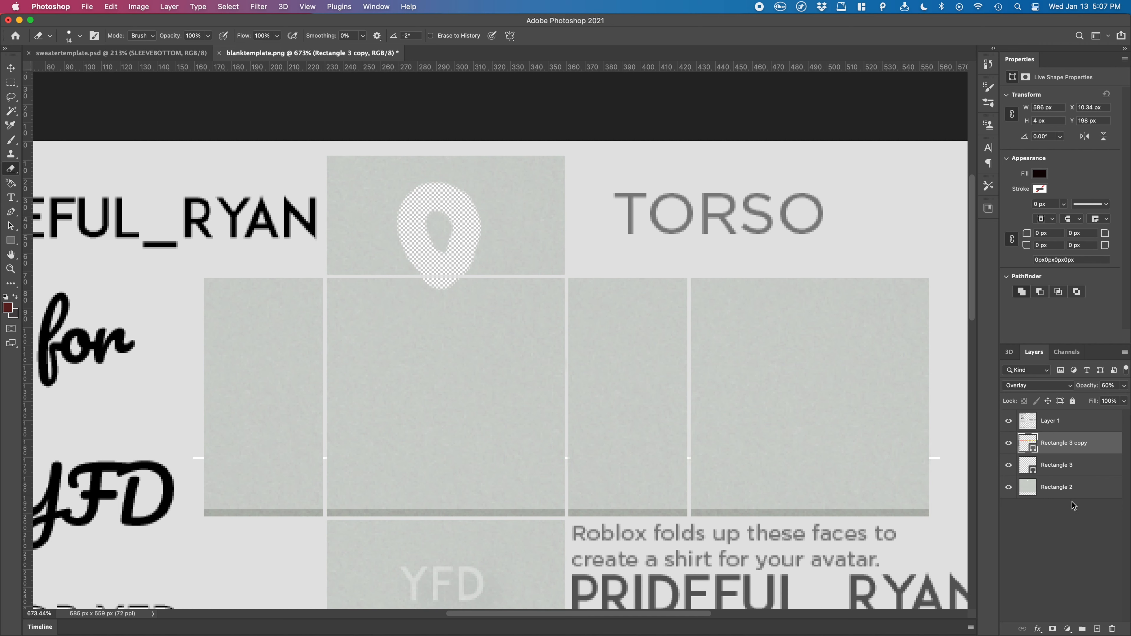
pyautogui.click(1065, 487)
pyautogui.moveTo(439, 273)
pyautogui.mouseDown()
pyautogui.moveTo(426, 290)
pyautogui.moveTo(423, 218)
pyautogui.moveTo(445, 229)
pyautogui.moveTo(439, 242)
pyautogui.mouseUp()
pyautogui.press('super+z')
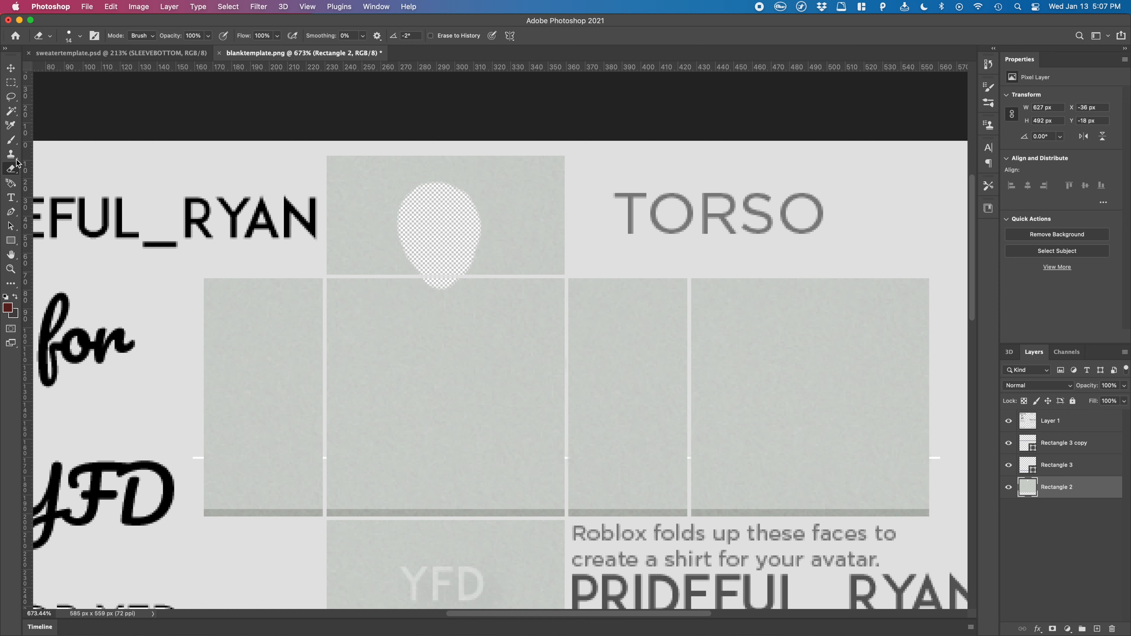
# Paint a dark red outline around the neck opening on a new layer above Rectangle 2 with a 2 px hard round brush.
pyautogui.click(11, 139)
pyautogui.scroll(3, 562, 229)
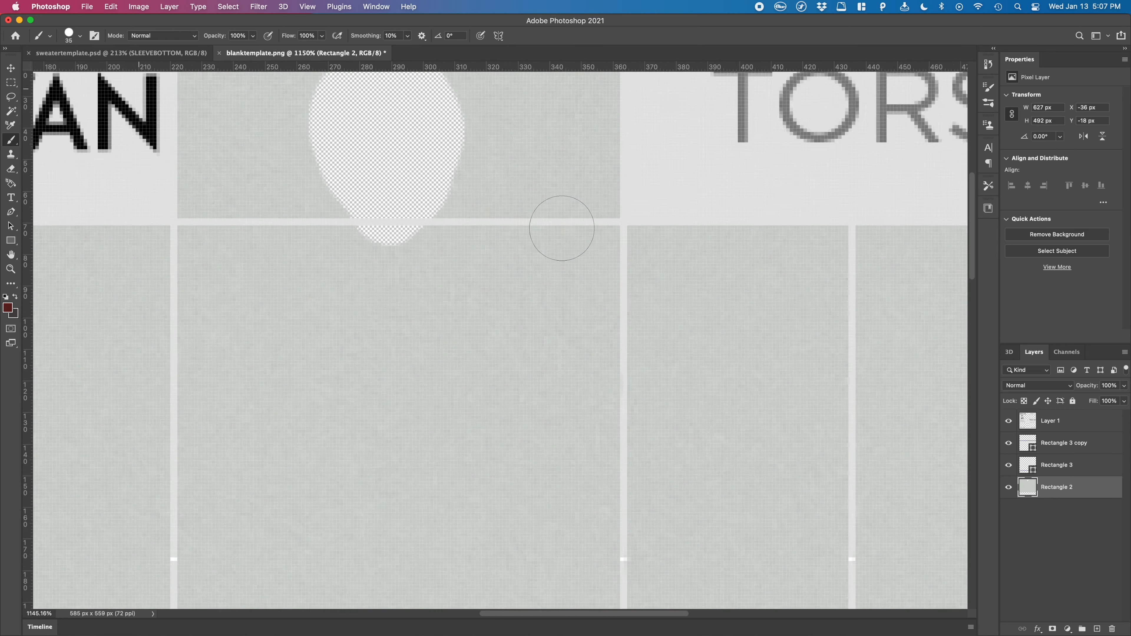
pyautogui.rightClick(567, 228)
pyautogui.moveTo(633, 258); pyautogui.dragTo(622, 254)
pyautogui.write('2')
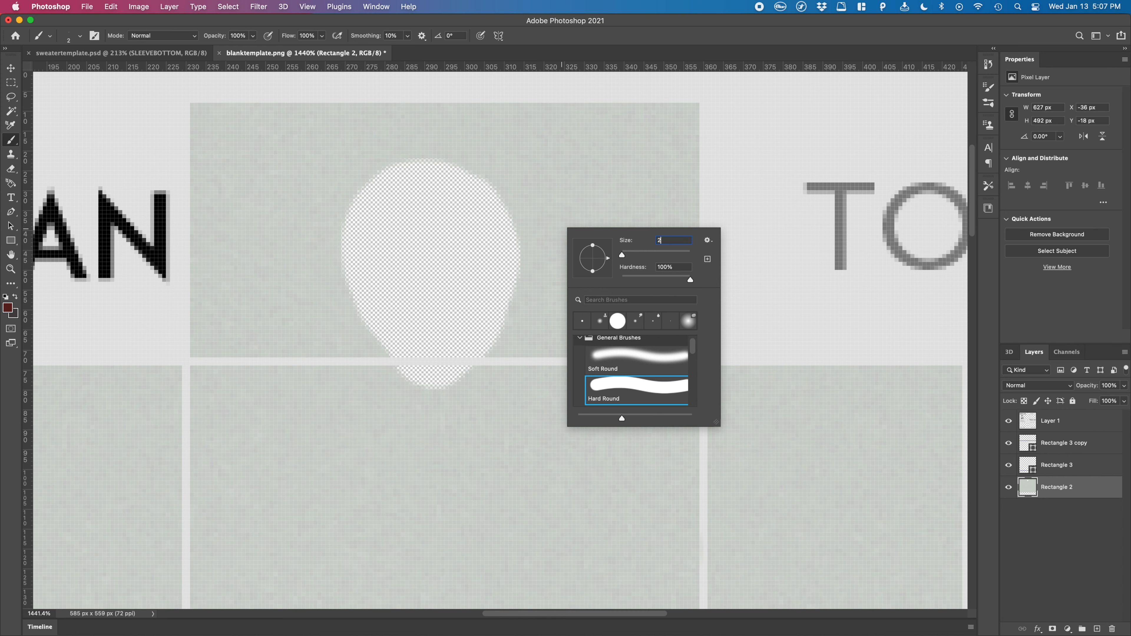
pyautogui.press('Return')
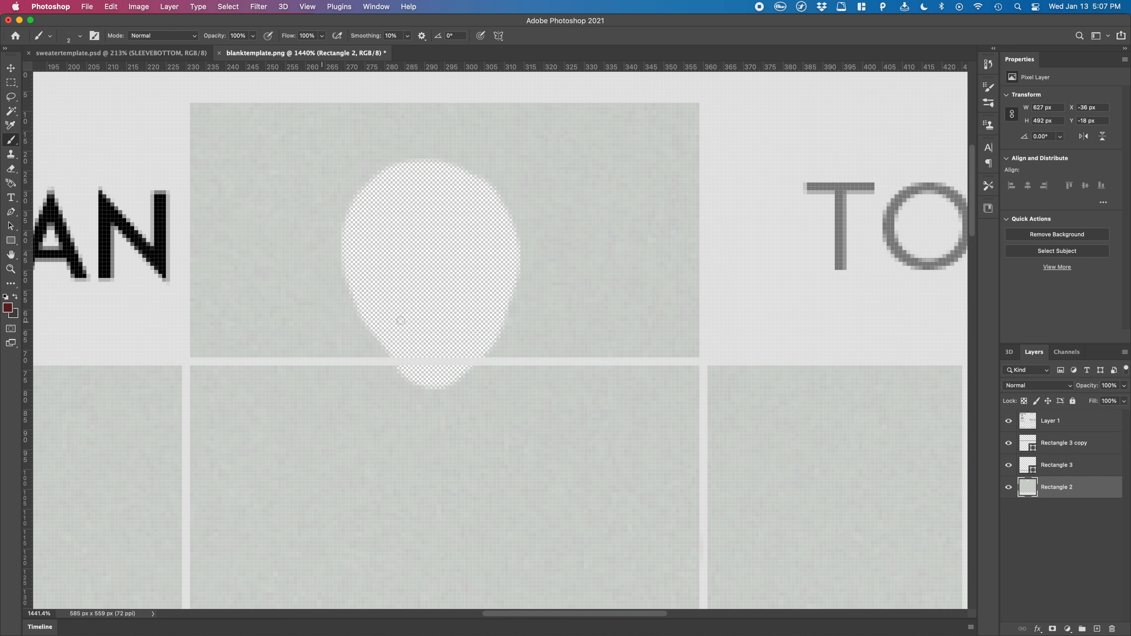
pyautogui.moveTo(396, 373); pyautogui.dragTo(361, 325)
pyautogui.press('super+z')
pyautogui.click(1097, 629)
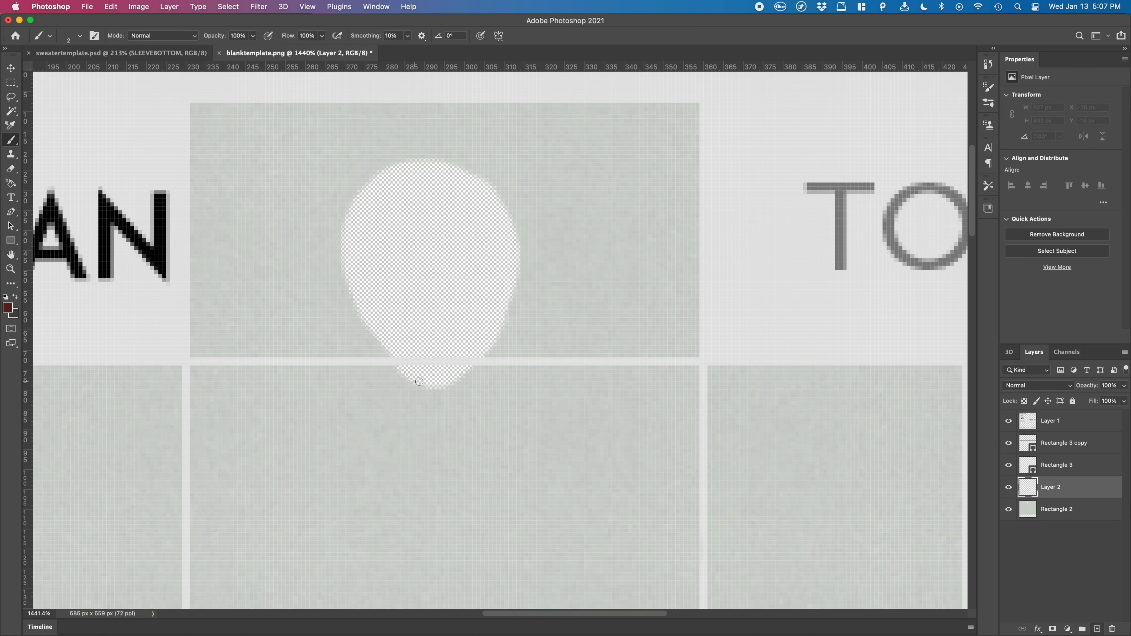
pyautogui.moveTo(441, 392)
pyautogui.mouseDown()
pyautogui.moveTo(508, 331)
pyautogui.moveTo(526, 276)
pyautogui.moveTo(522, 226)
pyautogui.moveTo(476, 165)
pyautogui.moveTo(389, 154)
pyautogui.moveTo(350, 203)
pyautogui.moveTo(338, 275)
pyautogui.moveTo(367, 342)
pyautogui.moveTo(446, 391)
pyautogui.mouseUp()
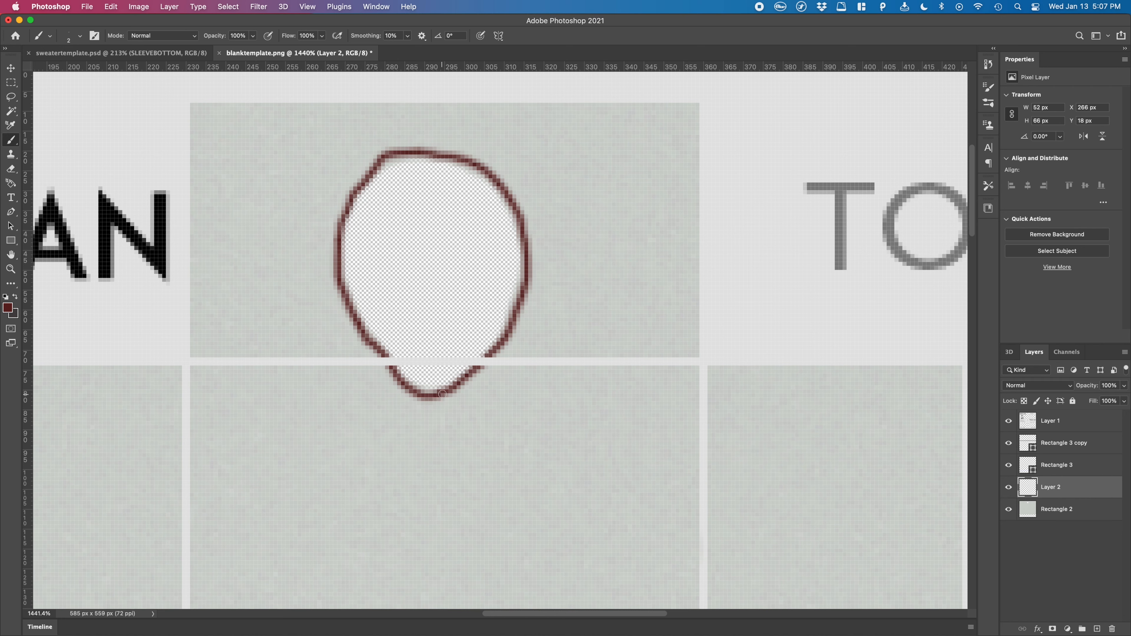
# Set the neck outline layer's blend mode to Overlay and its opacity to 30%.
pyautogui.click(10, 68)
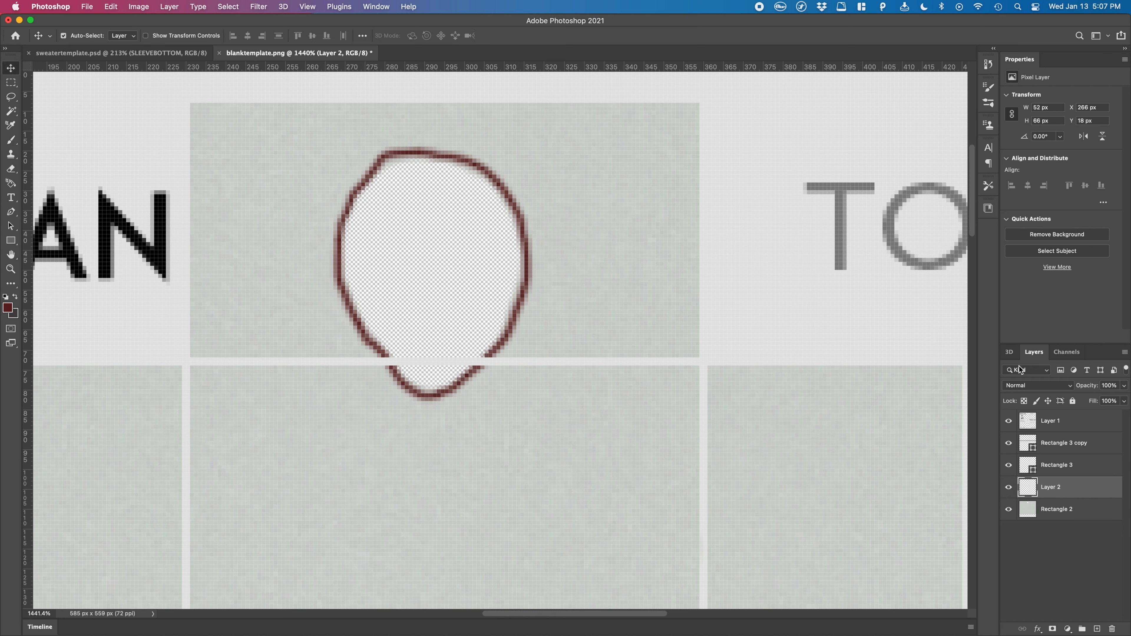
pyautogui.click(1048, 384)
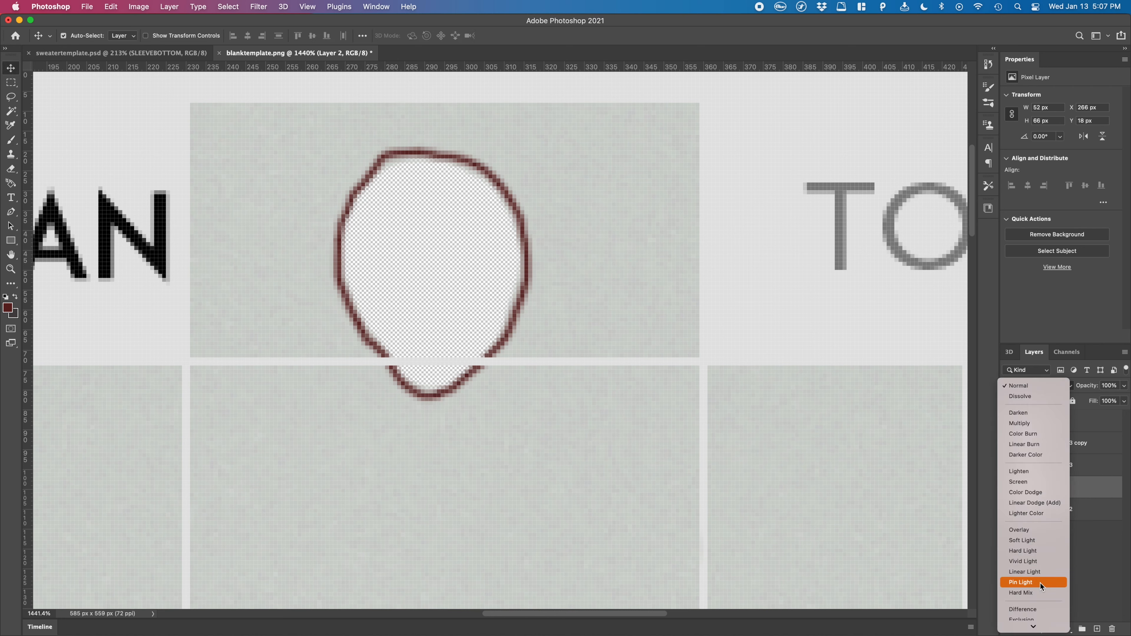
pyautogui.click(1046, 532)
pyautogui.press('3')
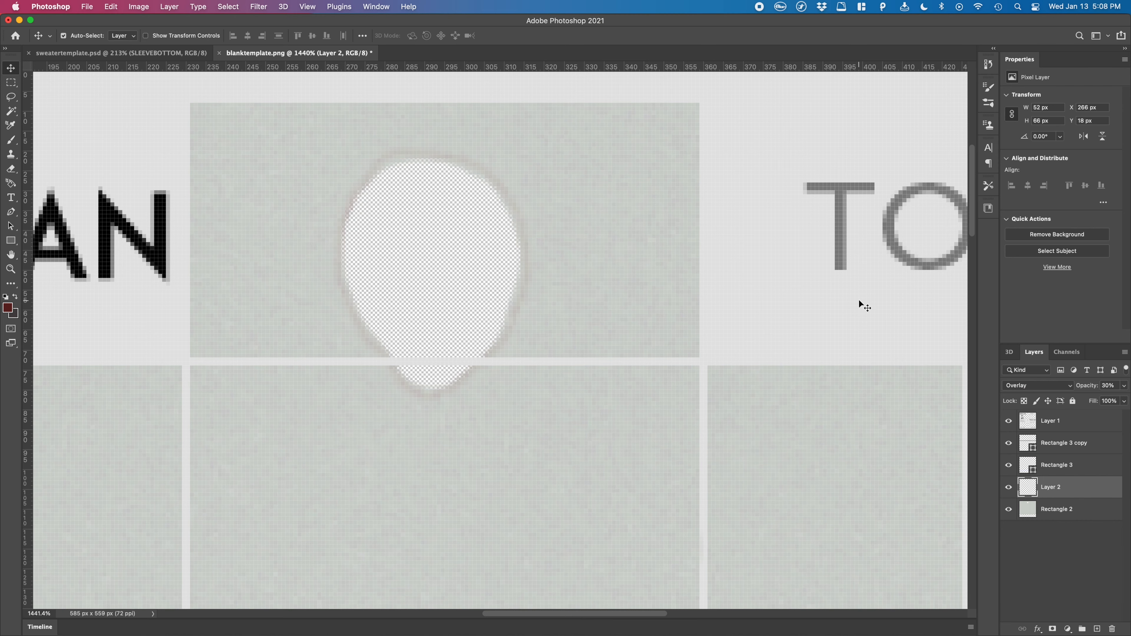
pyautogui.press('super+0')
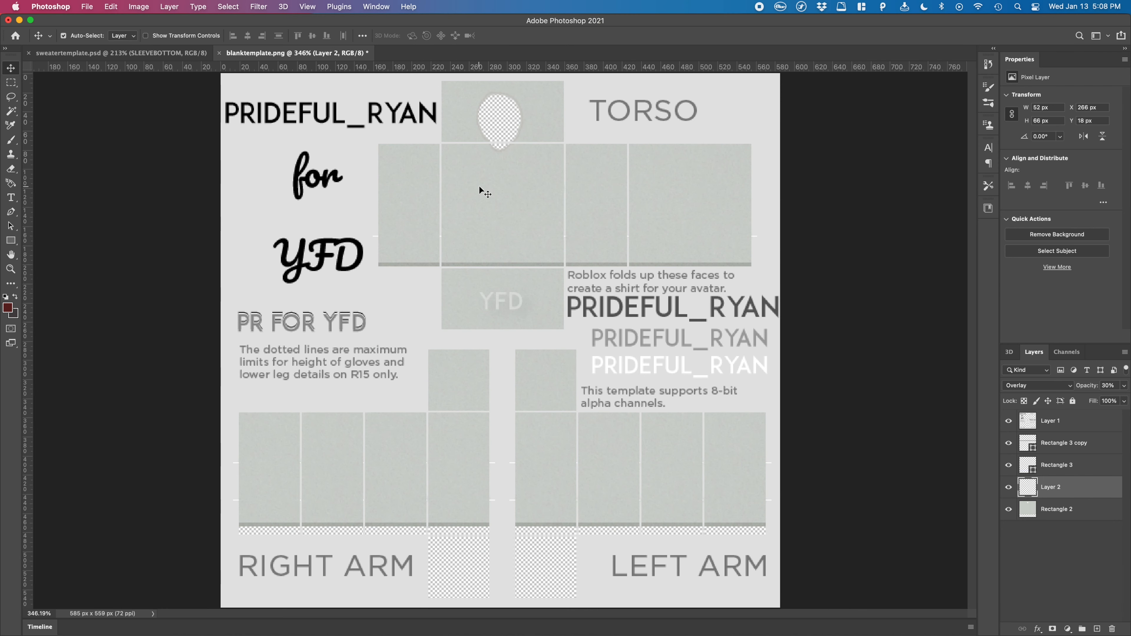
pyautogui.press('super+s')
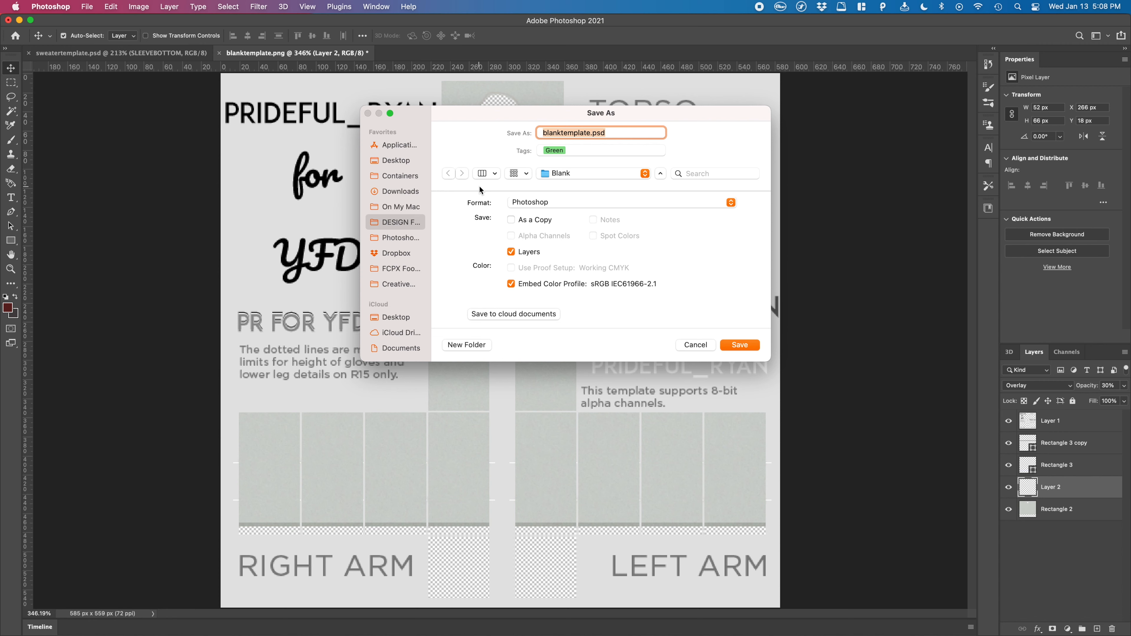
pyautogui.press('Left')
pyautogui.click(540, 204)
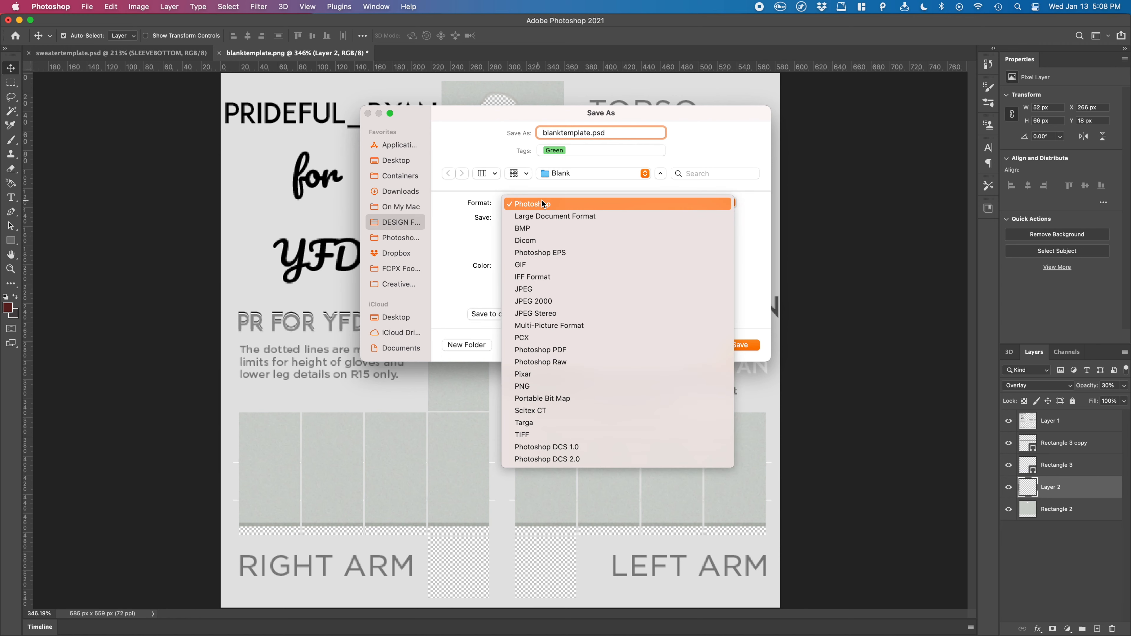
pyautogui.click(549, 206)
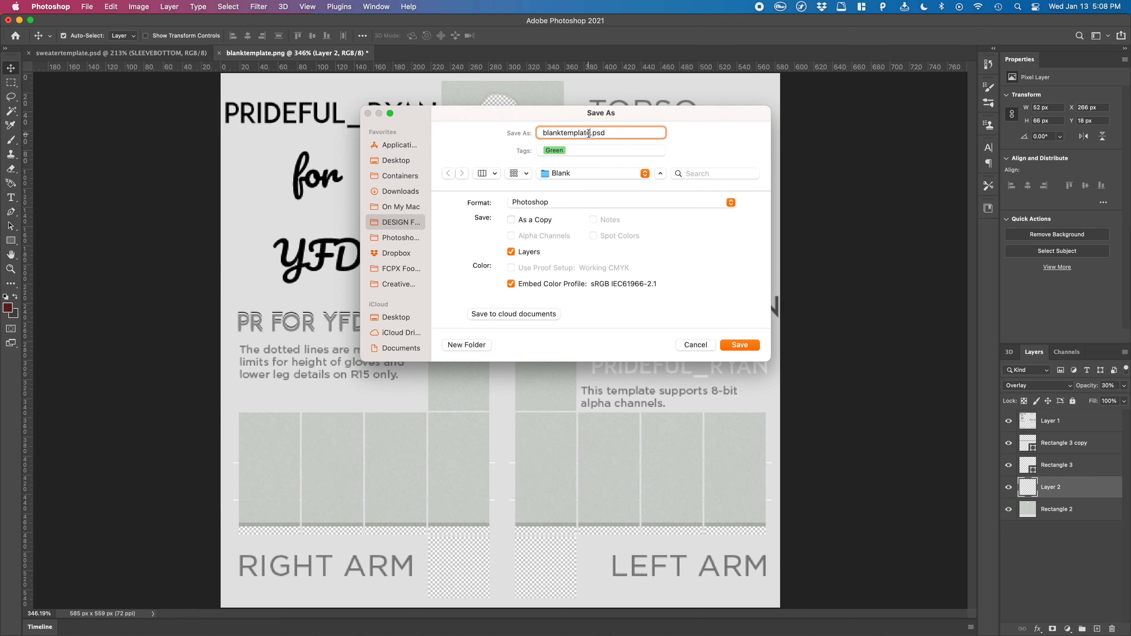
pyautogui.press('Escape')
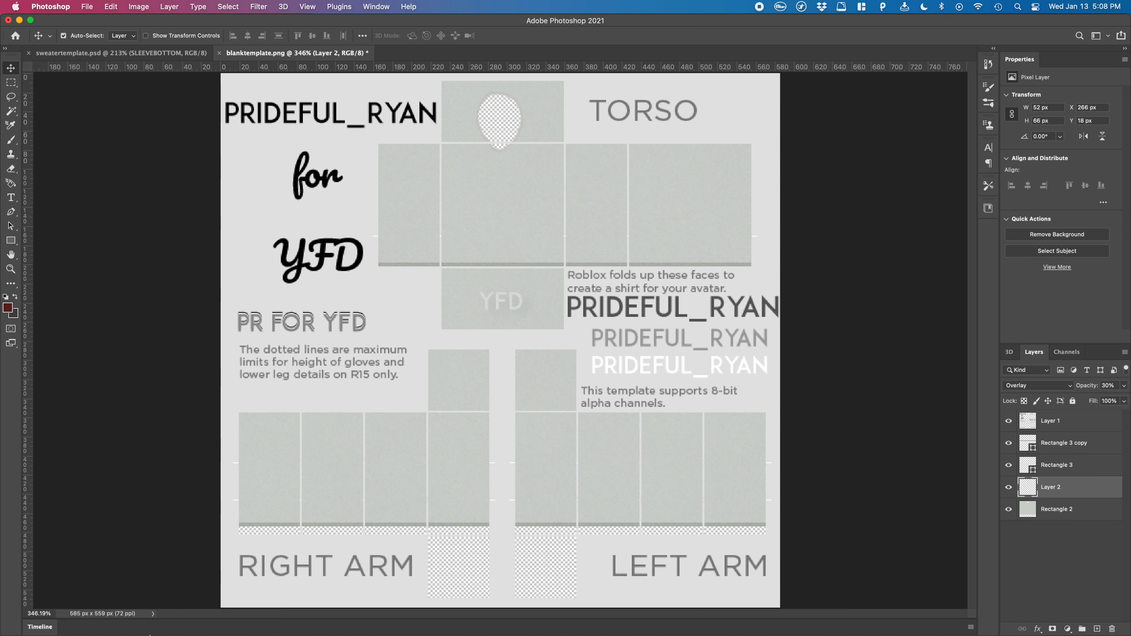
# Check the sweatertemplate.psd document, then close the blanktemplate.png document without saving its changes.
pyautogui.click(128, 55)
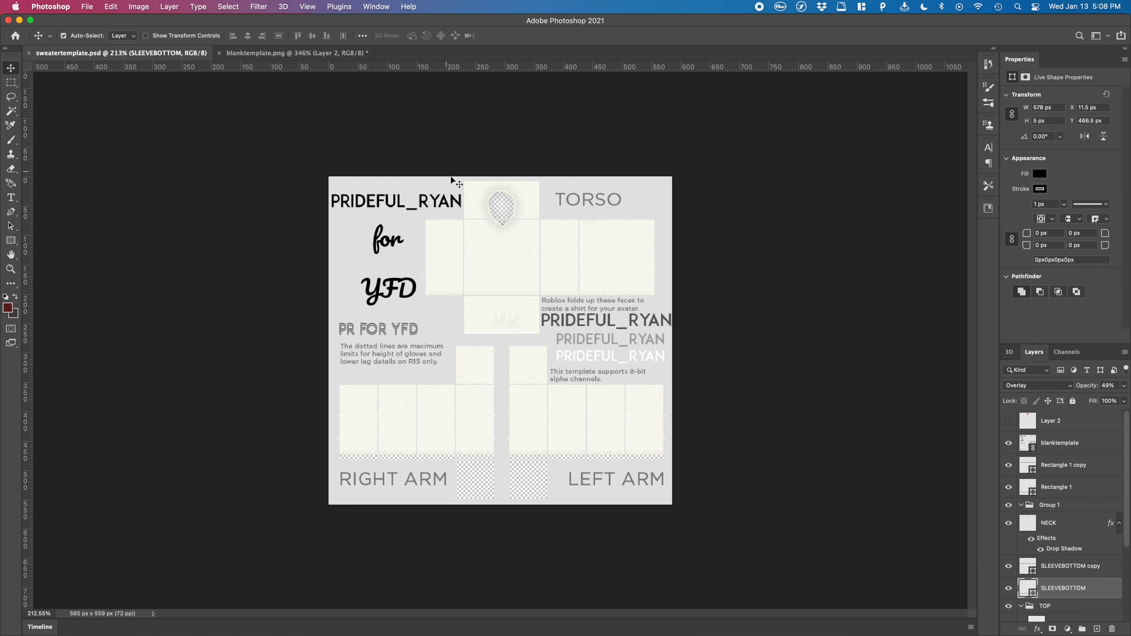
pyautogui.click(266, 52)
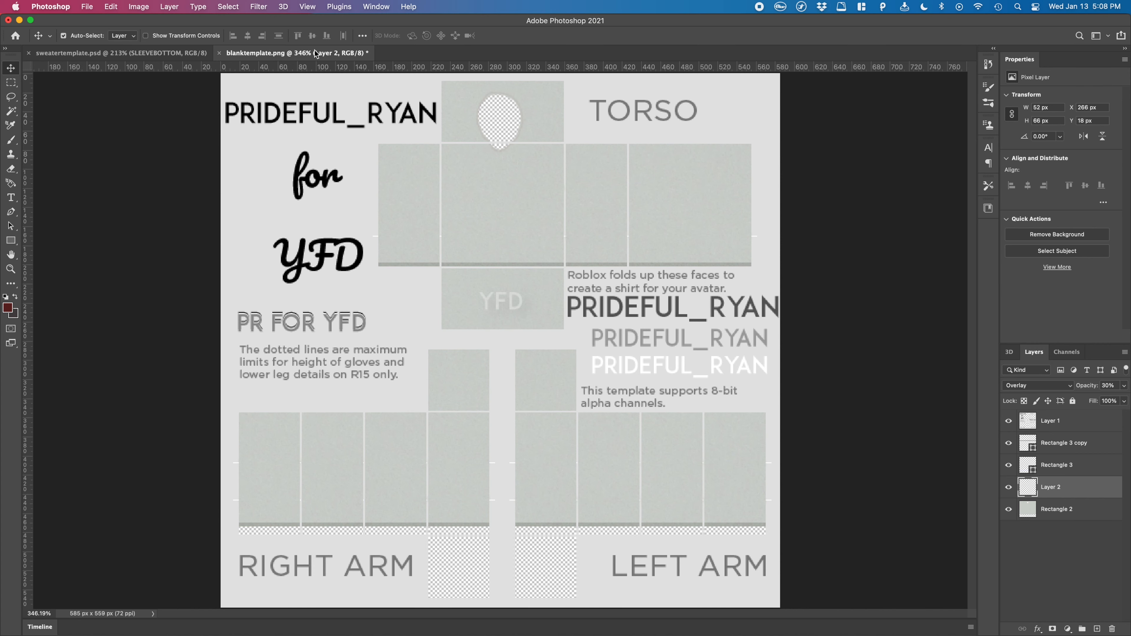
pyautogui.scroll(-3, 479, 197)
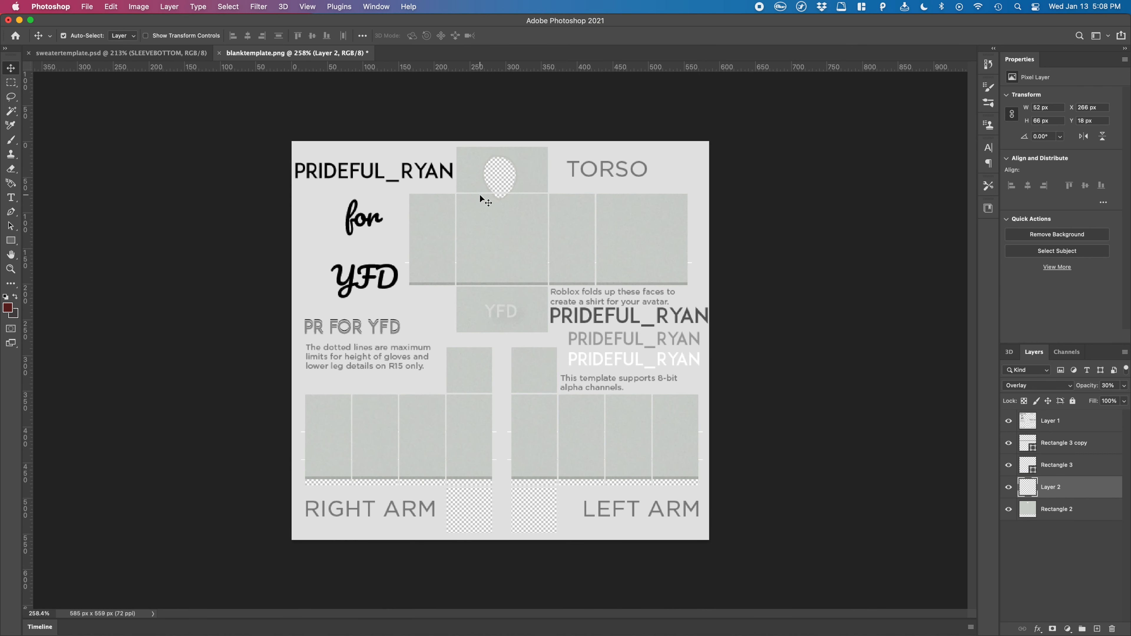
pyautogui.click(219, 53)
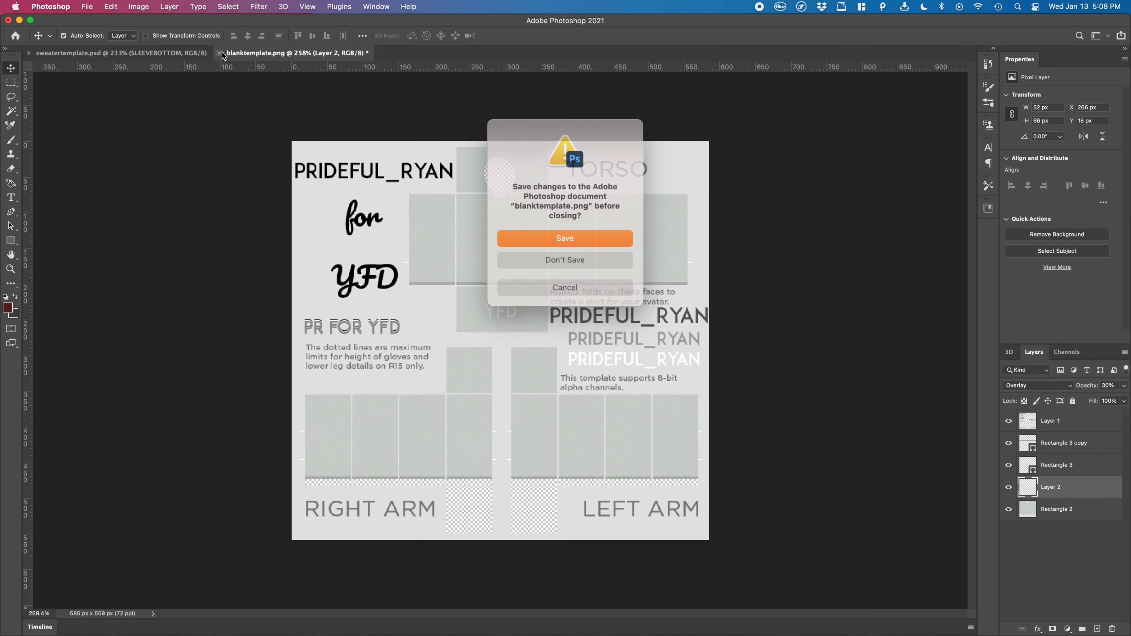
pyautogui.click(537, 261)
# Switch to Finder and preview the OVERLAY 49OPACITY.png image in the components folder.
pyautogui.click(160, 606)
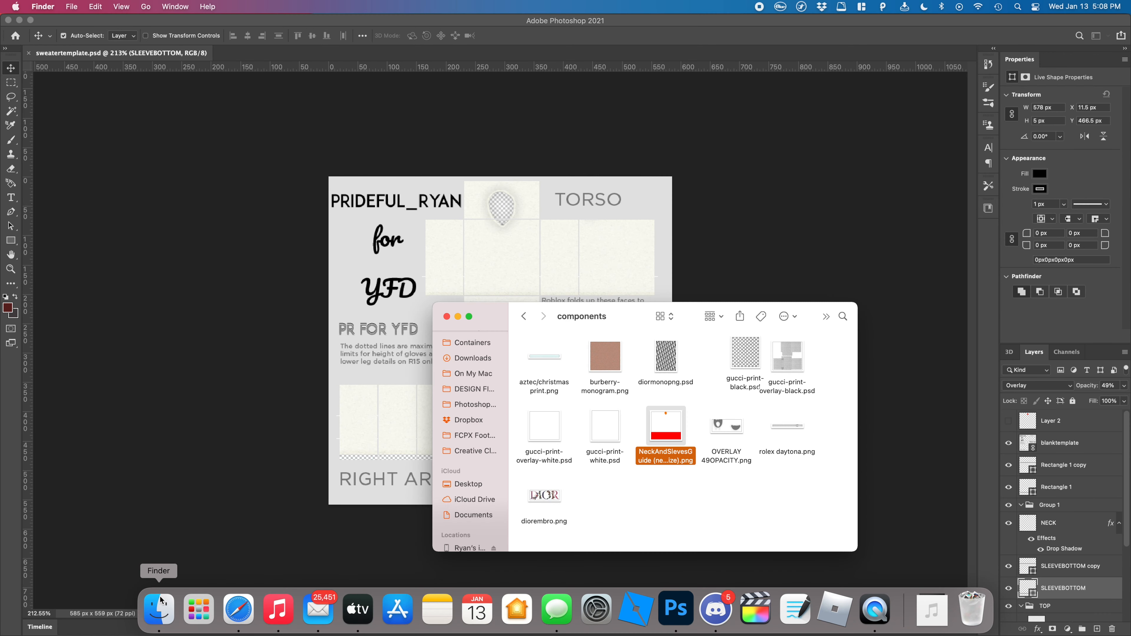
pyautogui.click(721, 429)
pyautogui.press('space')
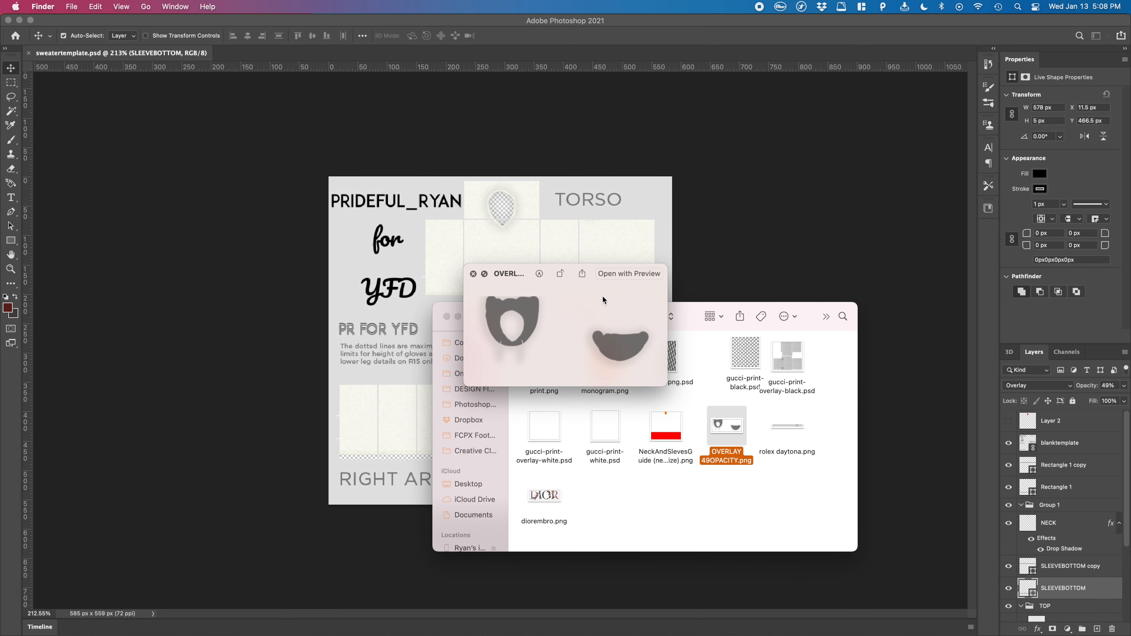
pyautogui.press('space')
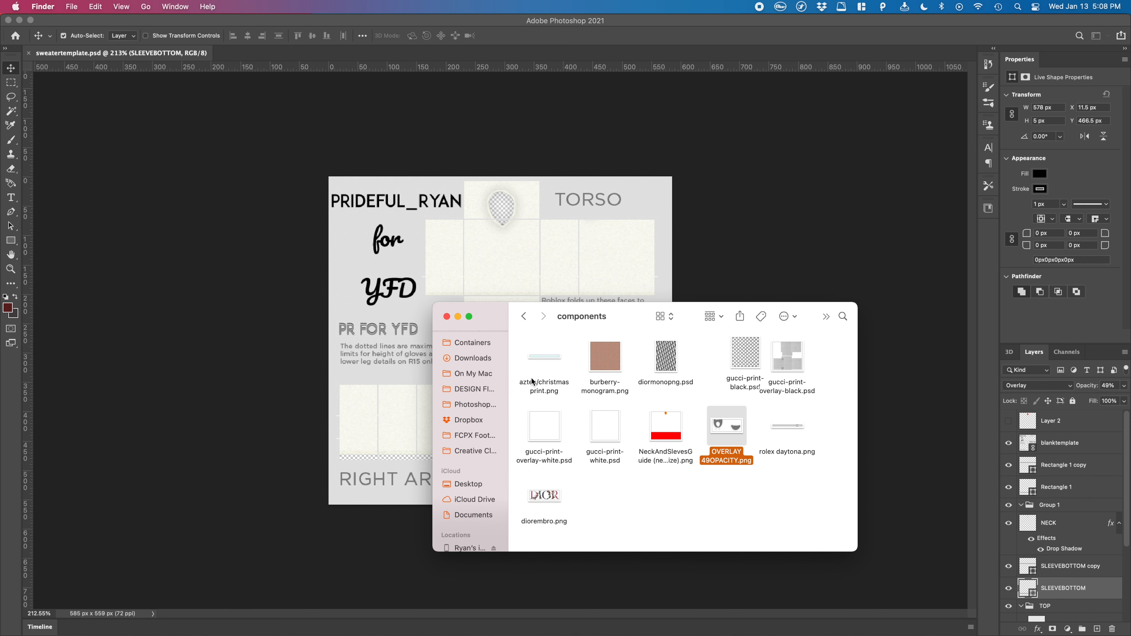
# Preview the pattern and accessory files in the components folder, including burberry-monogram.png, diormonopng.psd and rolex daytona.png.
pyautogui.click(591, 354)
pyautogui.press('space')
pyautogui.press('Right')
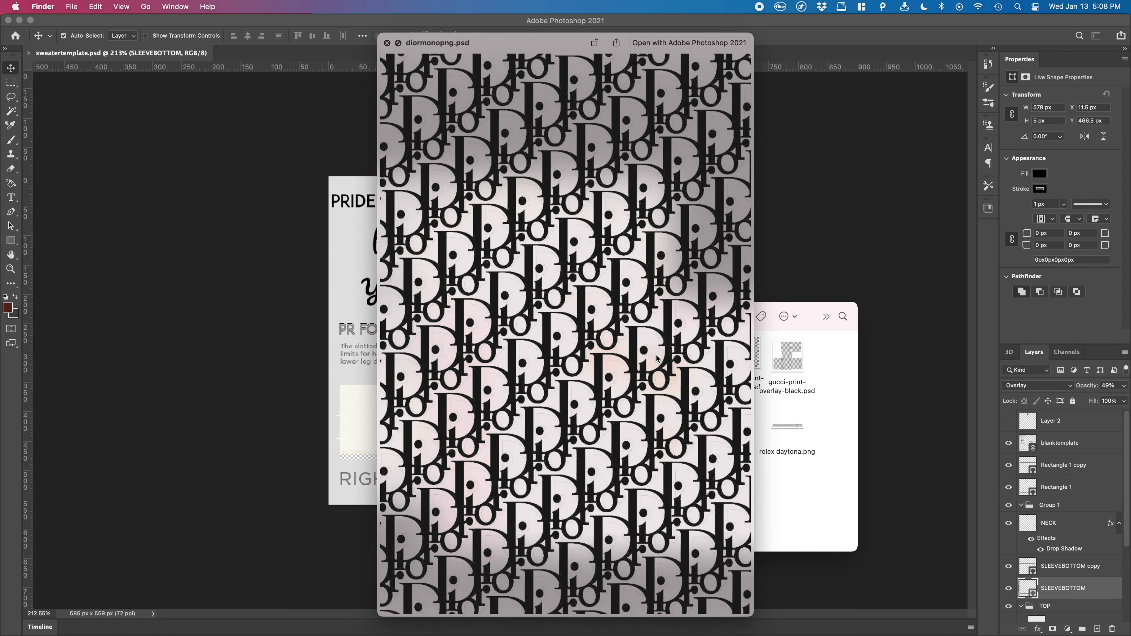
pyautogui.press('Right')
pyautogui.press('Right')
pyautogui.press('Right')
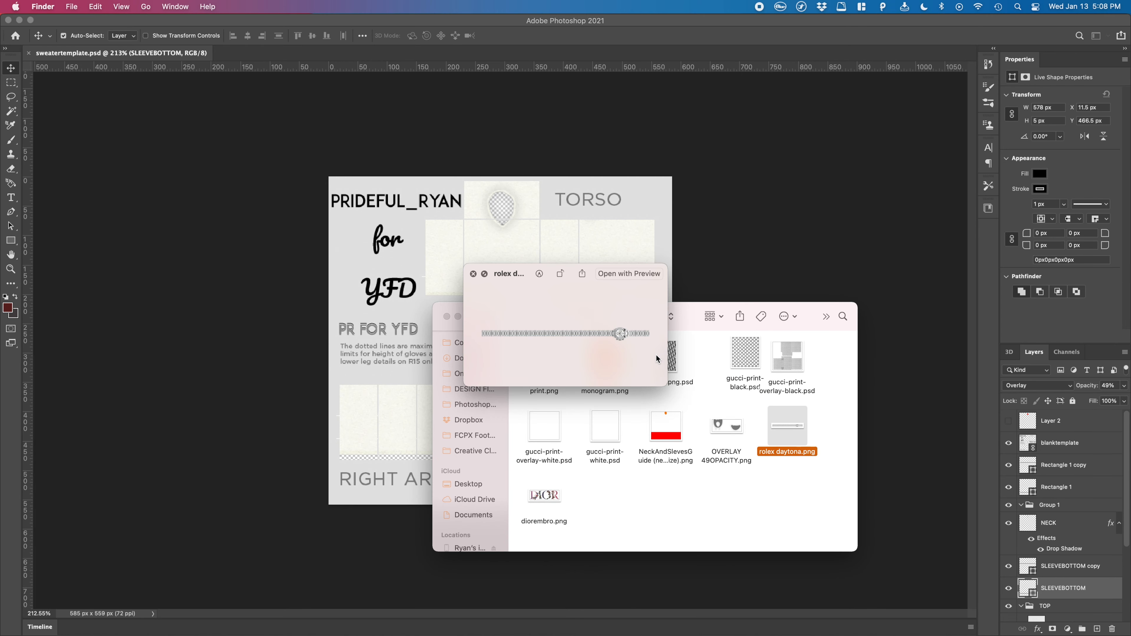
pyautogui.press('Left')
pyautogui.press('Left')
pyautogui.press('space')
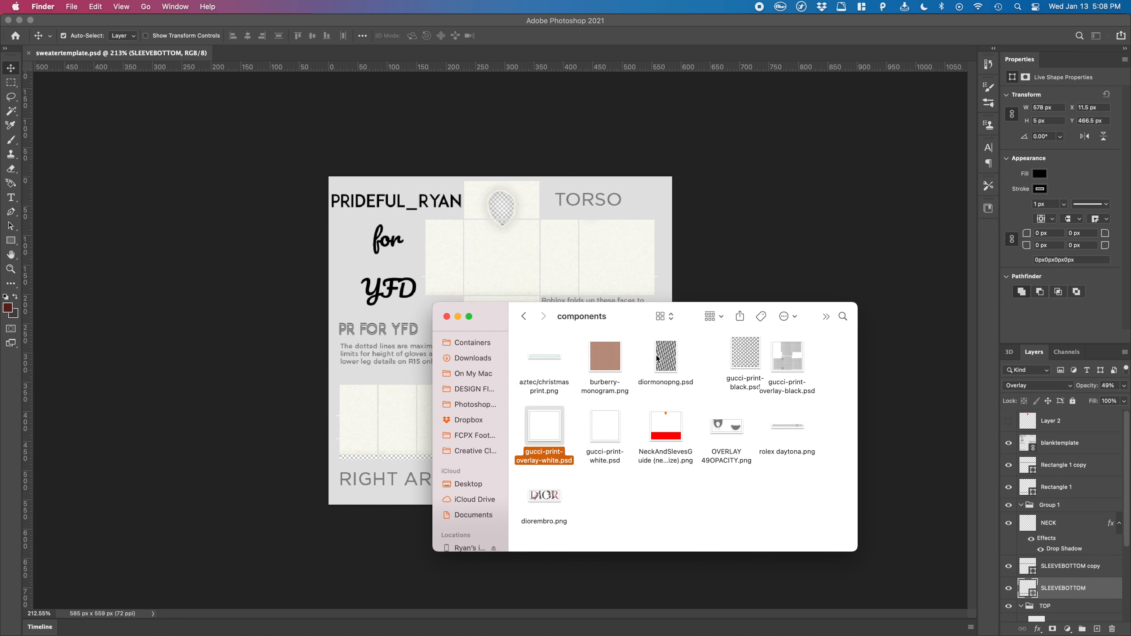
pyautogui.click(562, 398)
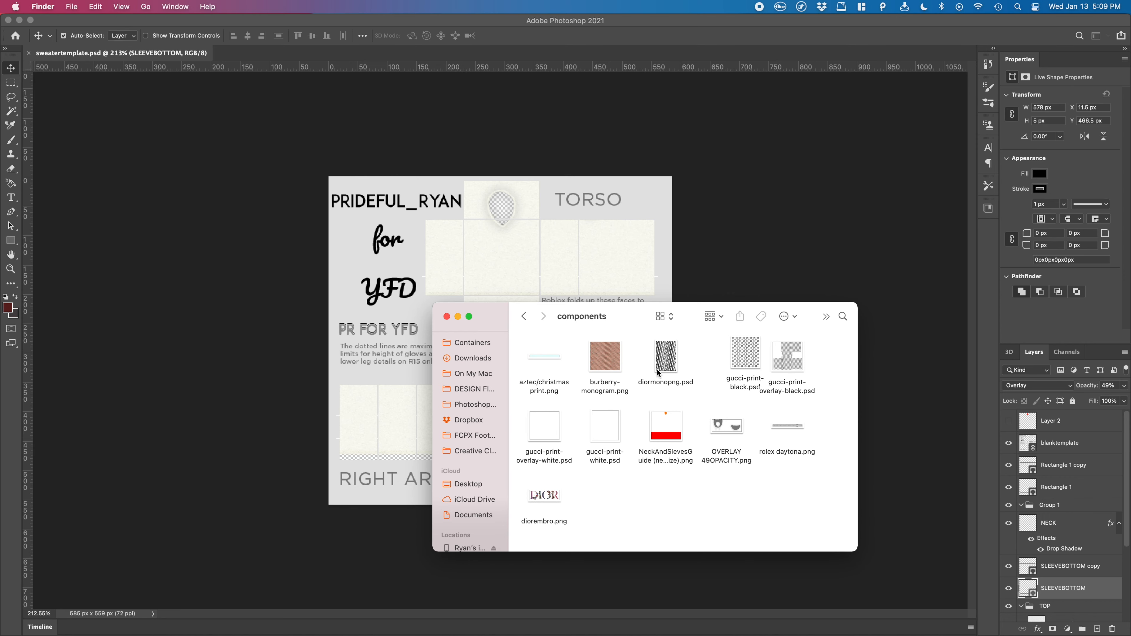
# Preview the diormonopng.psd pattern on its own and go back to the Blank folder.
pyautogui.click(677, 358)
pyautogui.press('space')
pyautogui.press('space')
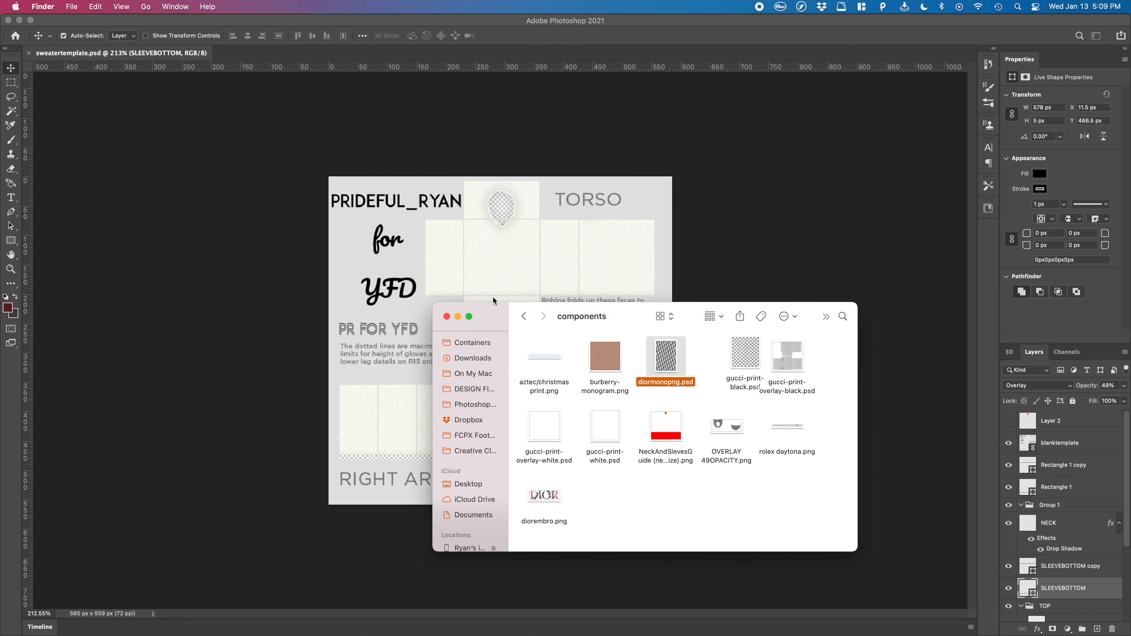
pyautogui.click(524, 316)
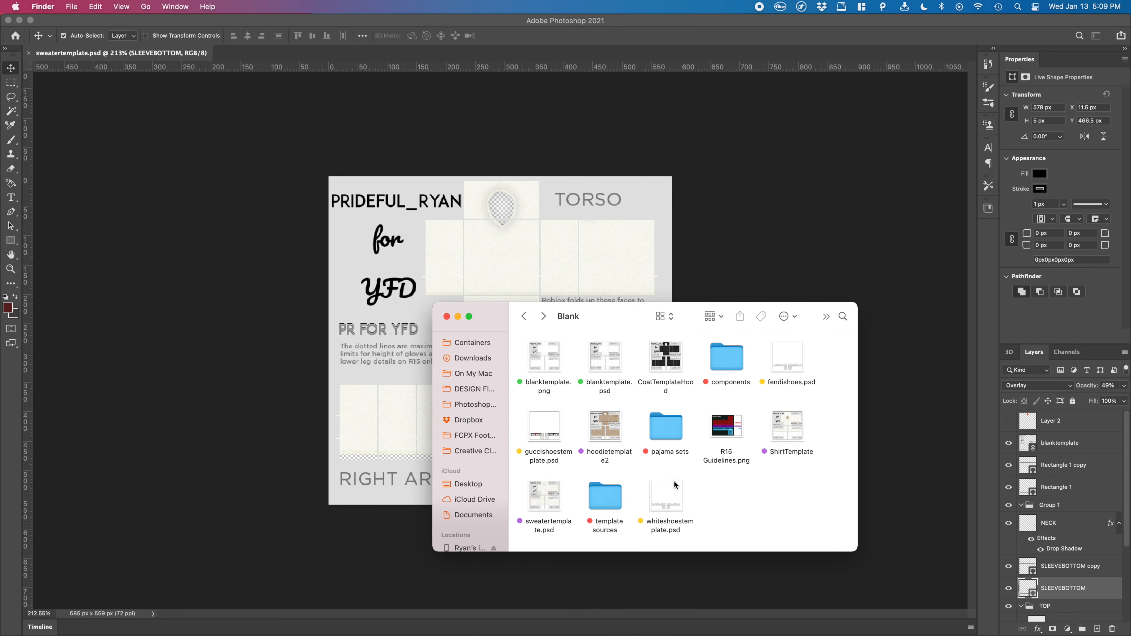